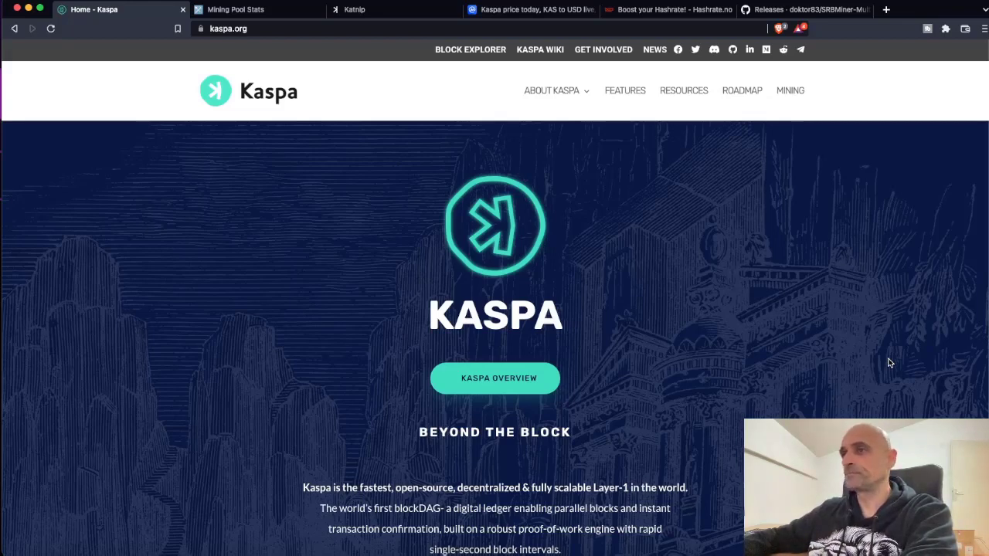
# Read through the Kaspa homepage, including the introduction and the Kaspa at a Glance facts
pyautogui.scroll(-2, 889, 363)
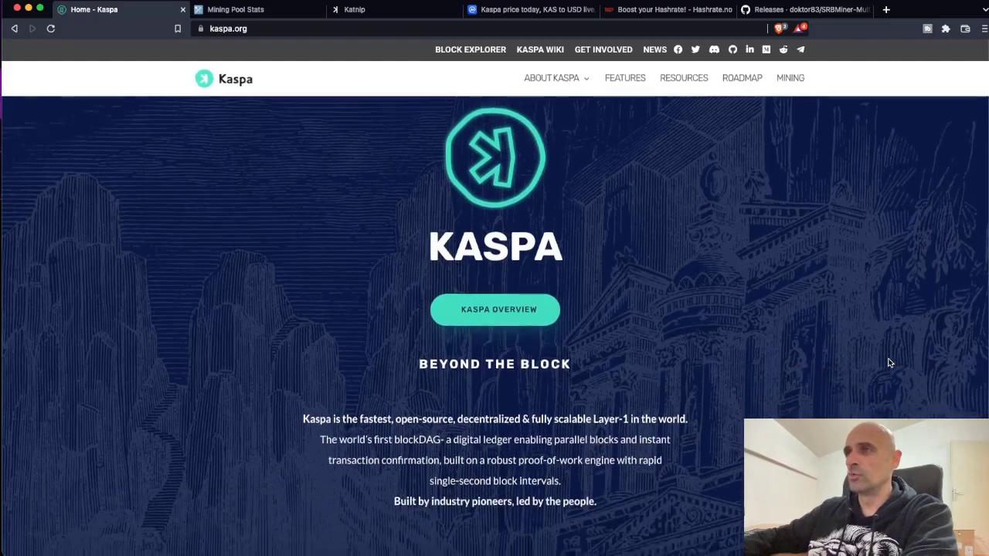
pyautogui.scroll(2, 889, 363)
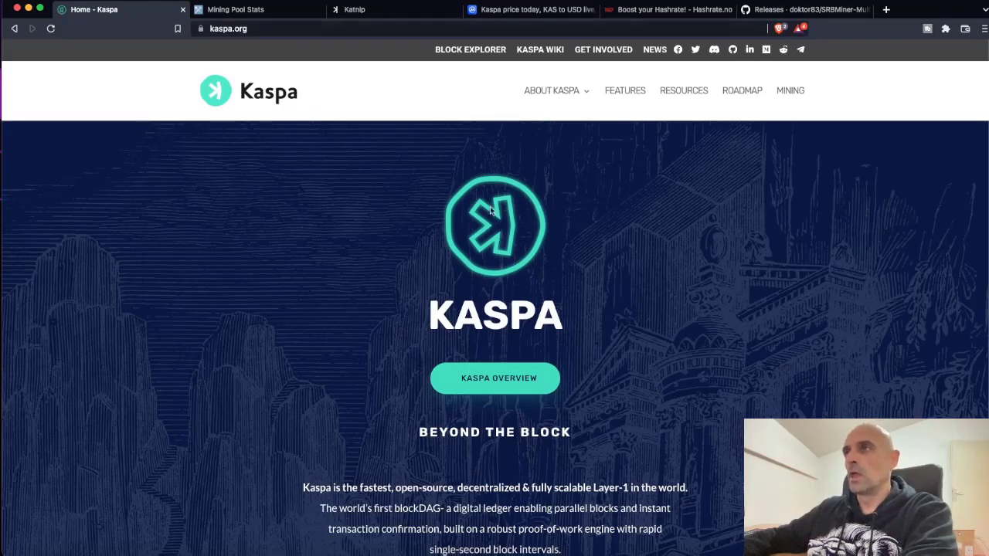
pyautogui.scroll(-3, 692, 284)
pyautogui.scroll(-8, 692, 285)
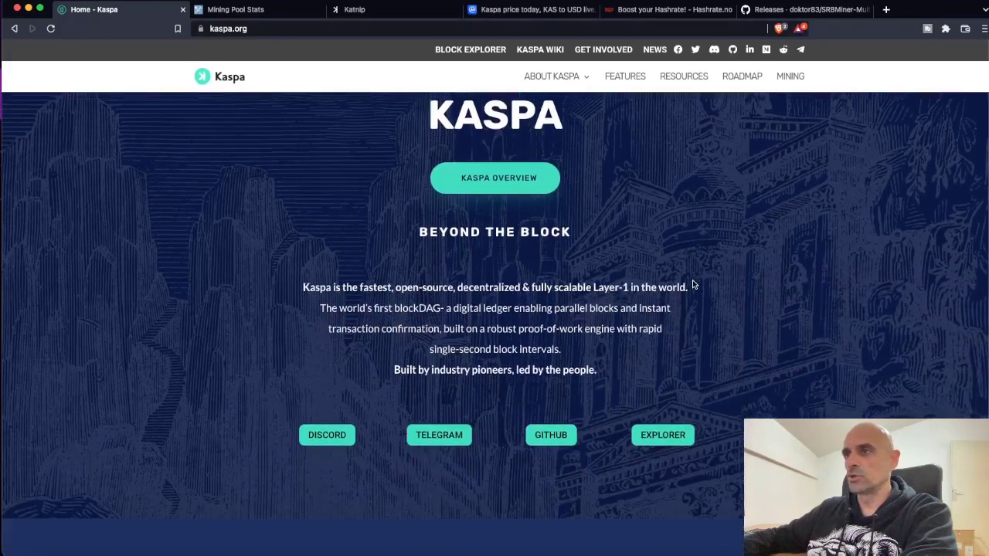
pyautogui.scroll(-2, 693, 285)
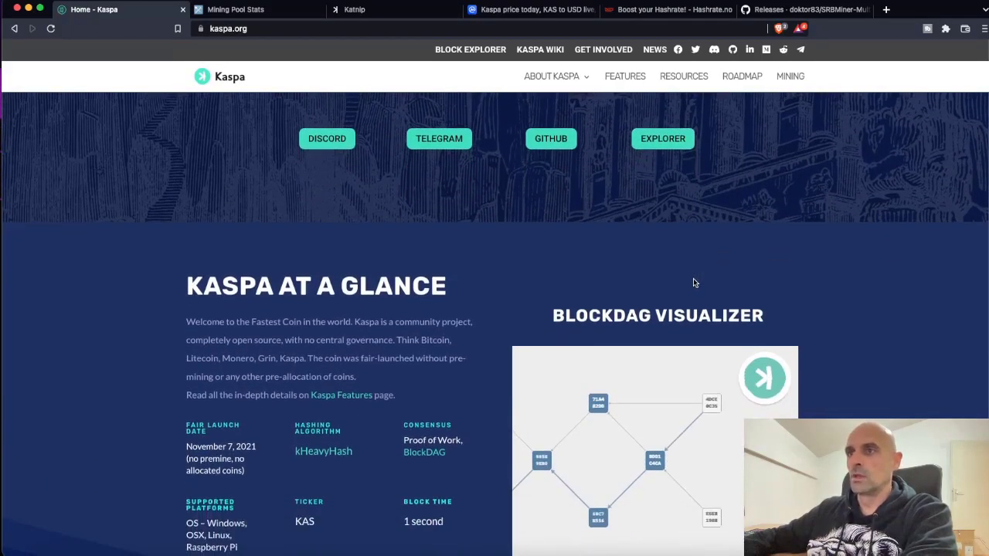
pyautogui.scroll(-1, 693, 282)
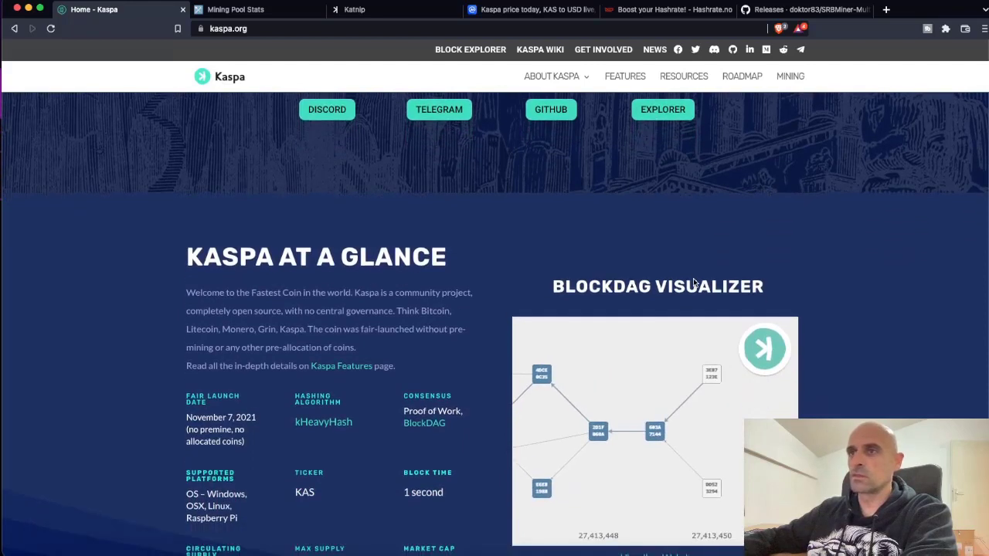
pyautogui.scroll(-3, 693, 283)
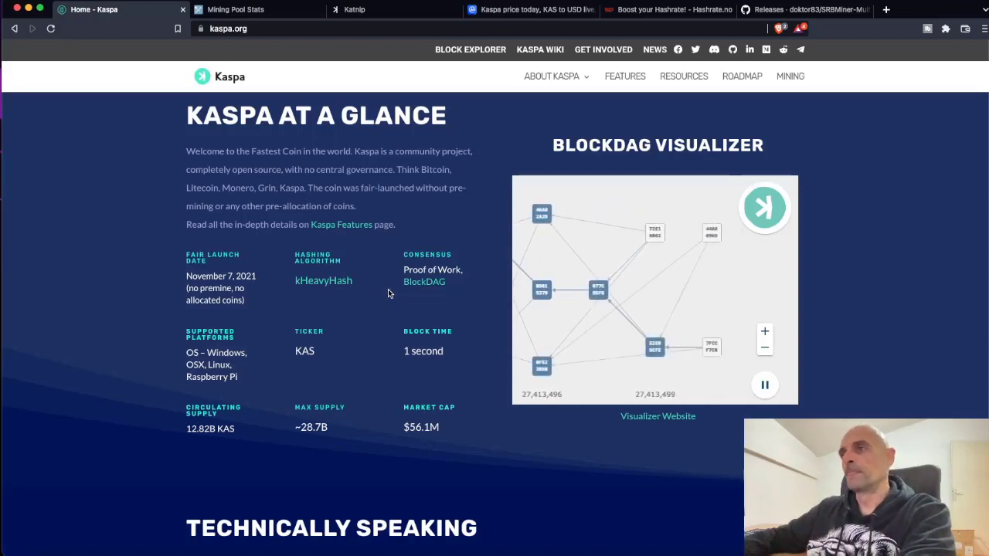
pyautogui.scroll(10, 388, 293)
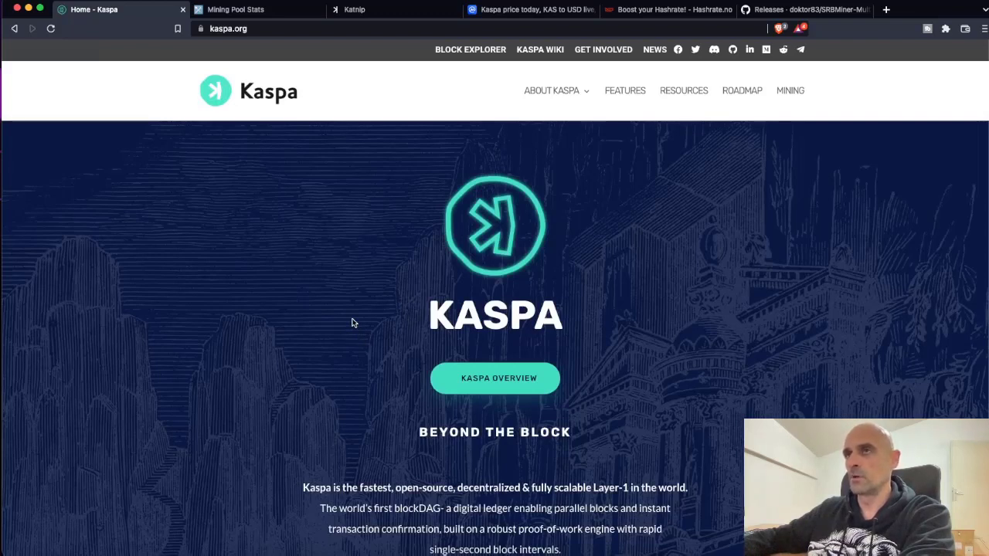
# Search Mining Pool Stats for kaspa and open the Kaspa (KAS) pool list
pyautogui.click(283, 13)
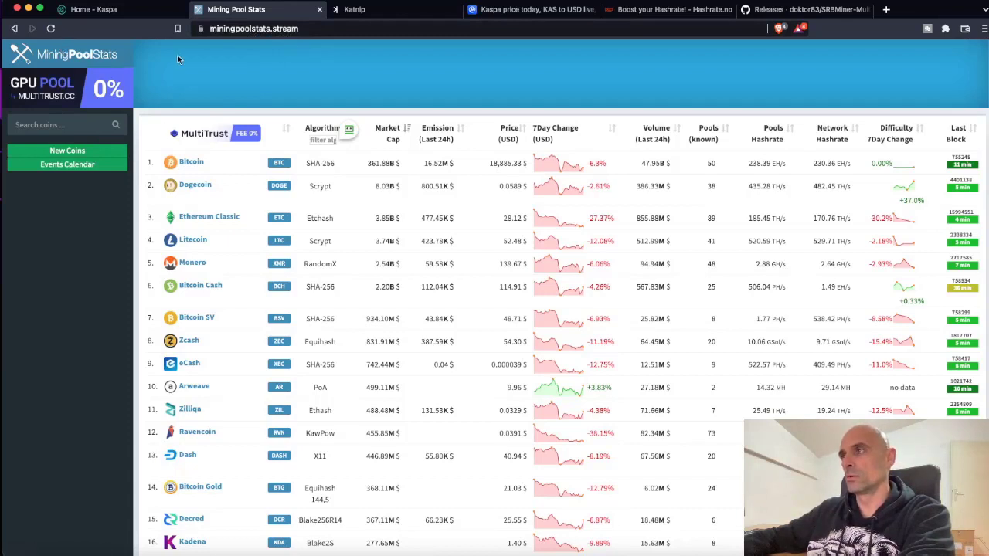
pyautogui.click(51, 127)
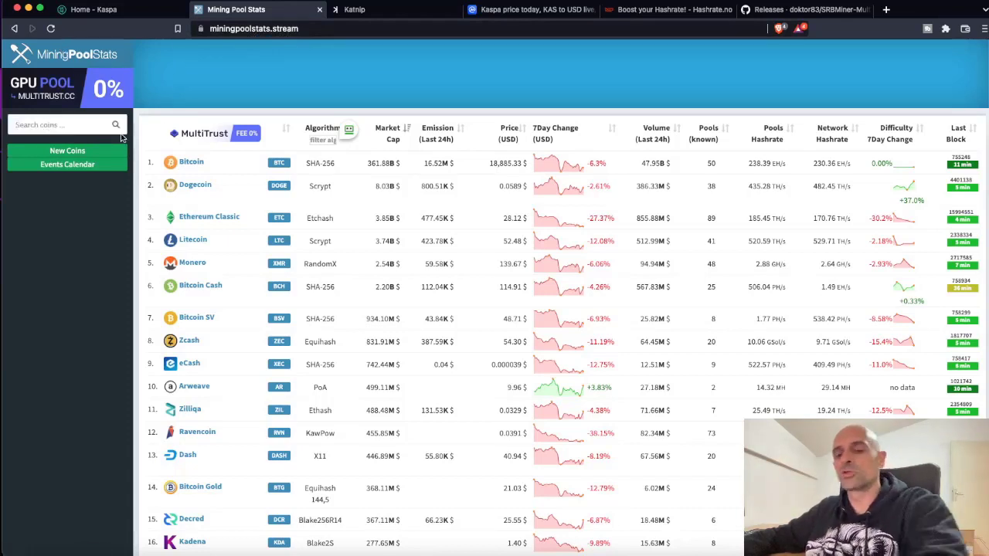
pyautogui.write('kaspa')
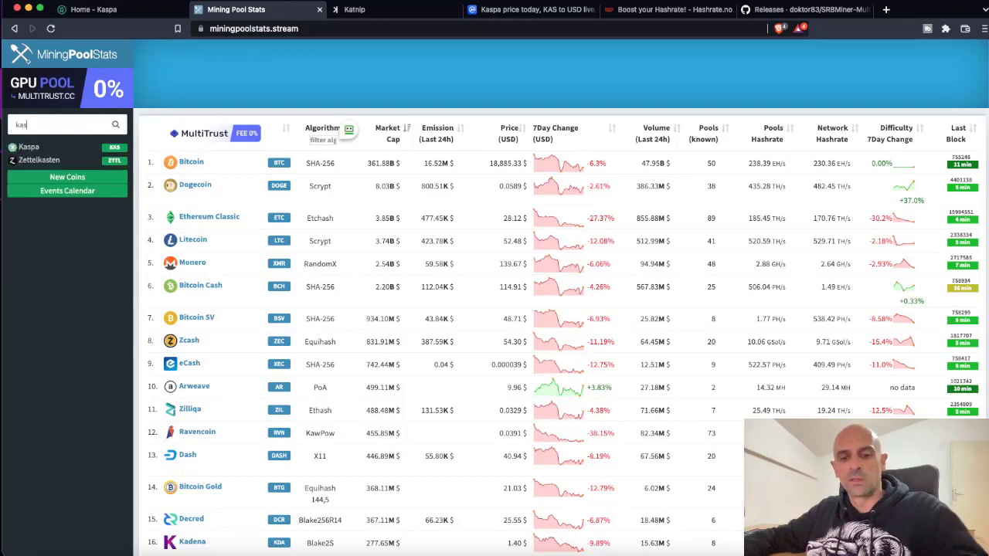
pyautogui.click(29, 149)
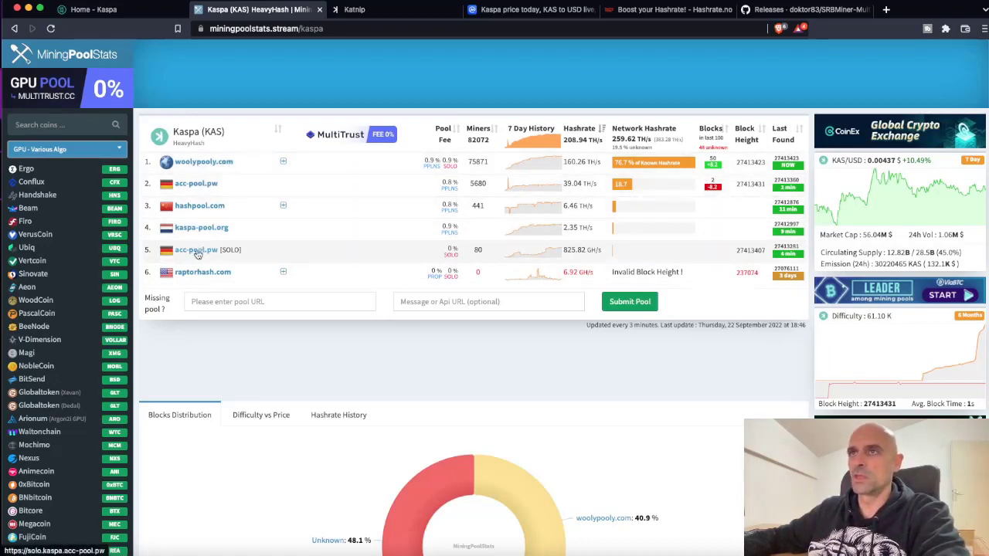
# Open the KAS pool on woolypooly.com and view its regional connection addresses
pyautogui.click(206, 164)
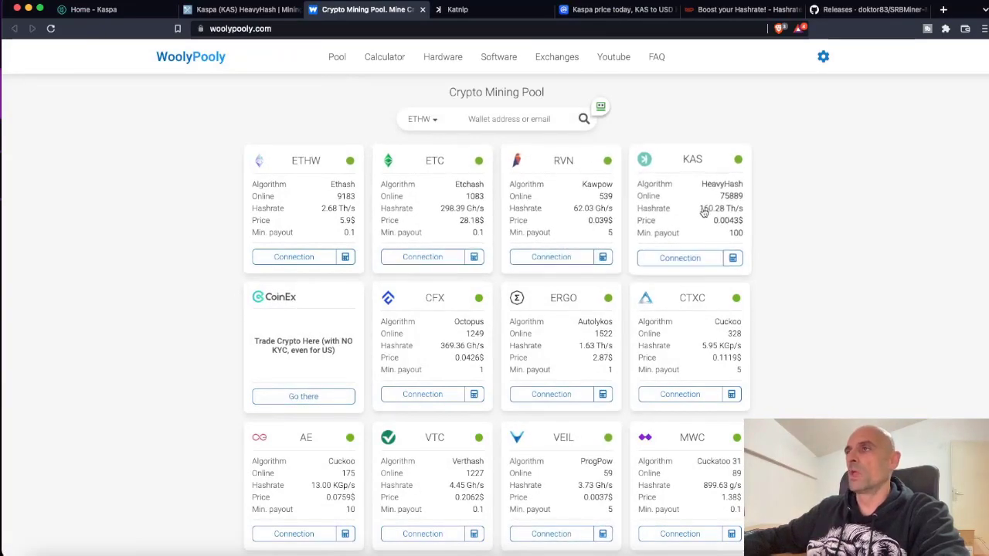
pyautogui.click(693, 167)
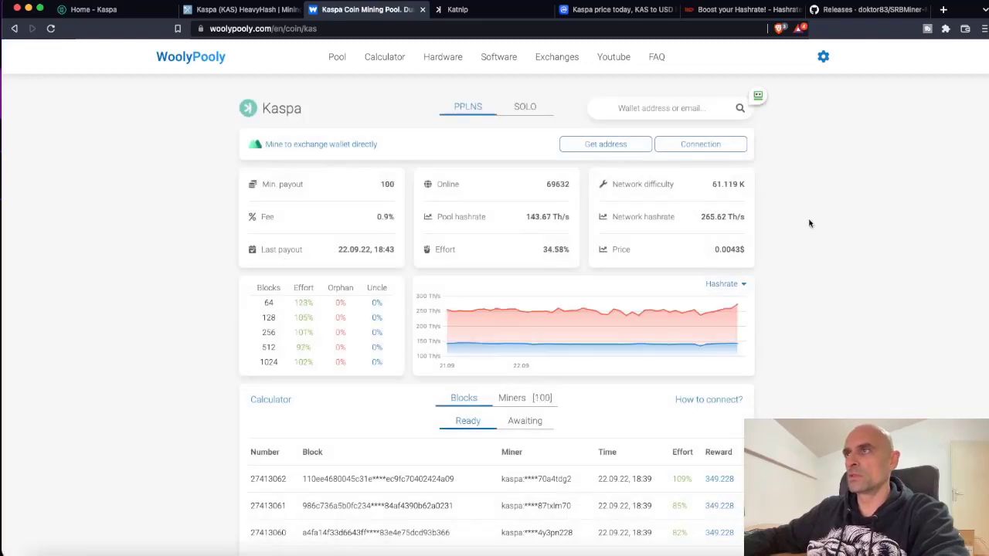
pyautogui.click(708, 147)
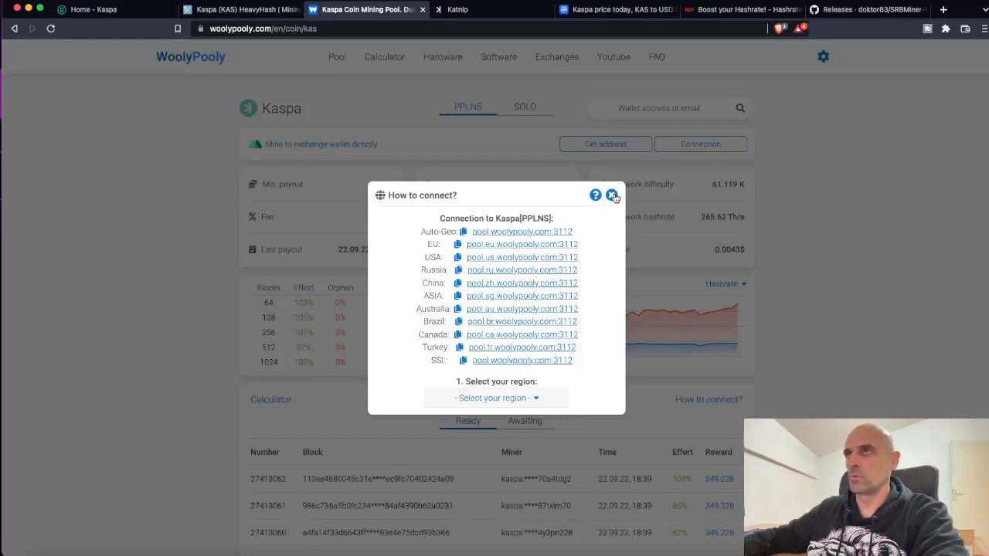
pyautogui.click(612, 195)
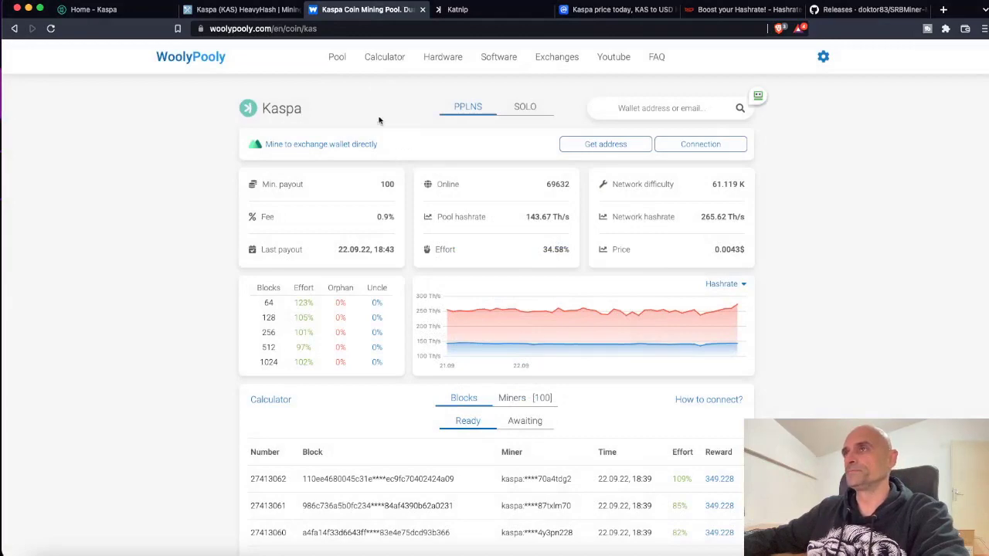
pyautogui.click(487, 13)
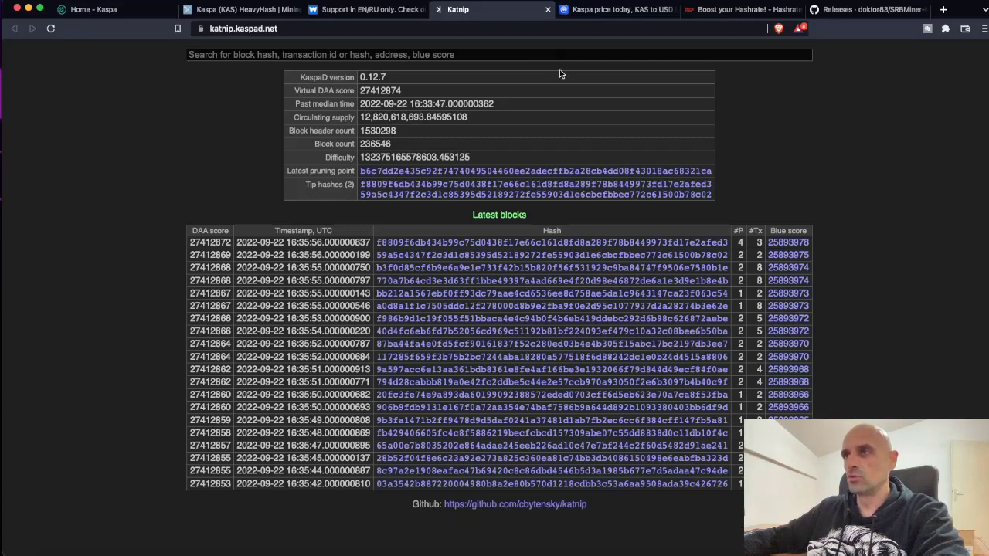
pyautogui.click(247, 10)
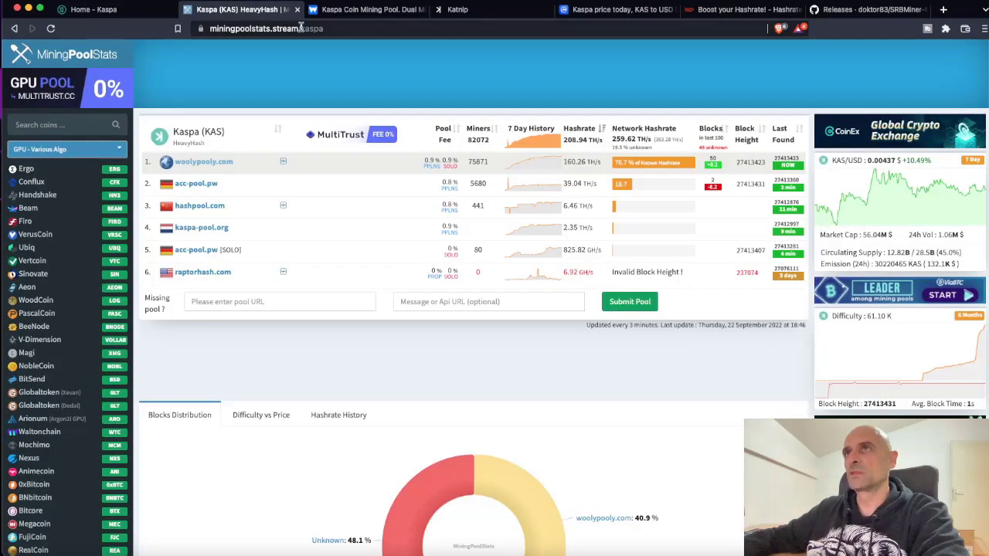
pyautogui.click(162, 14)
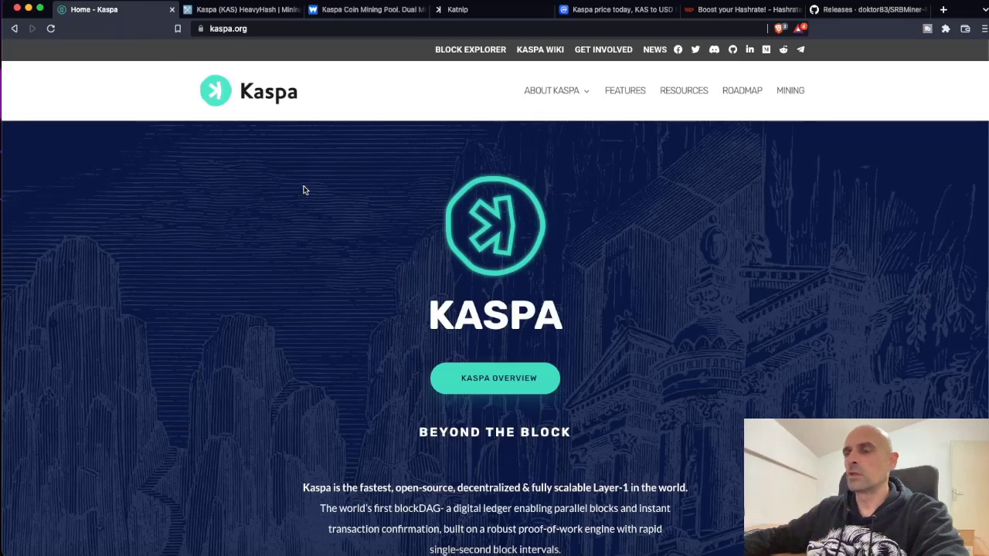
# Examine the KAS exchanges listed on the Mining Pool Stats Kaspa page and return to the pool list
pyautogui.click(255, 9)
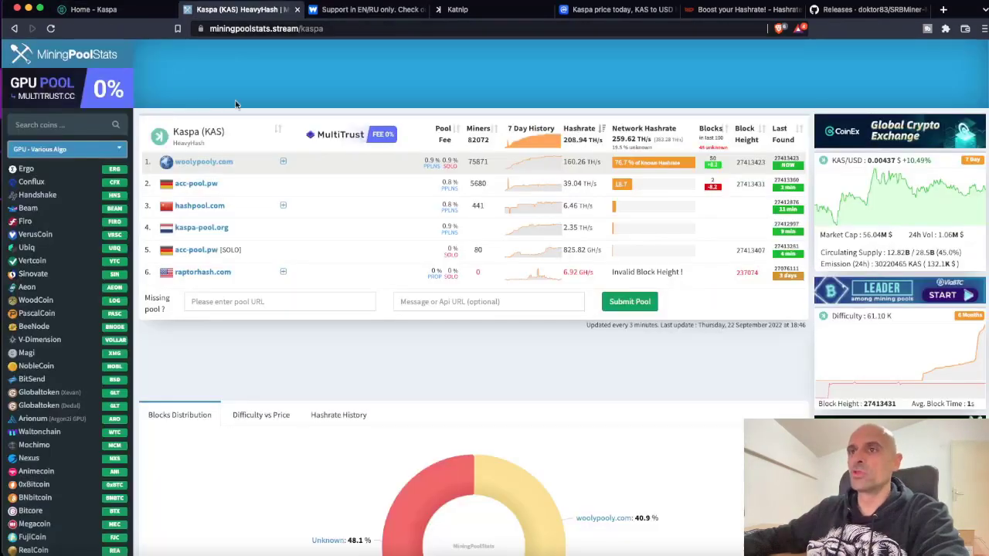
pyautogui.scroll(-10, 304, 309)
pyautogui.scroll(2, 303, 308)
pyautogui.scroll(1, 304, 308)
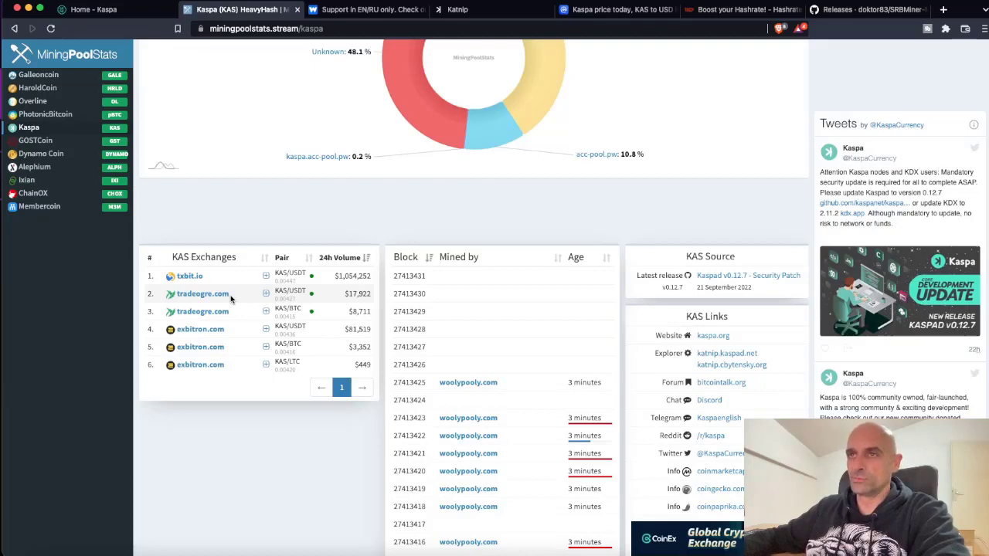
pyautogui.scroll(5, 230, 299)
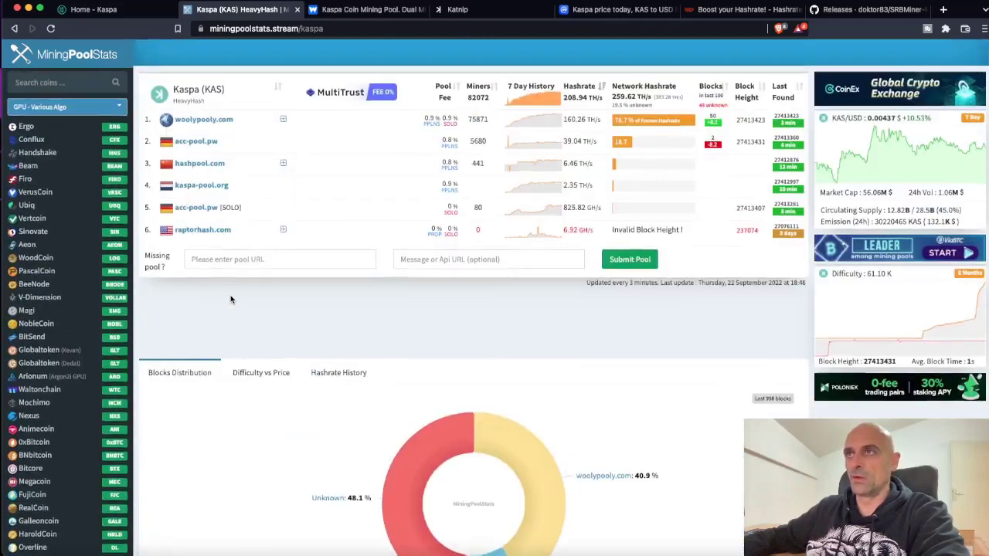
pyautogui.scroll(2, 230, 299)
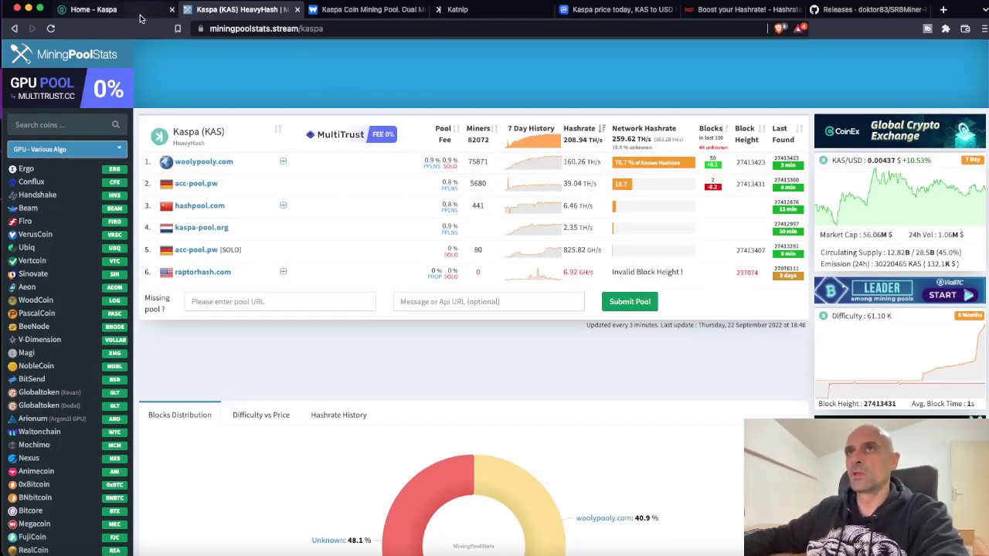
# Open the Web/Mobile Wallet from the wallet options on the Kaspa website's Resources page
pyautogui.click(116, 9)
pyautogui.click(687, 95)
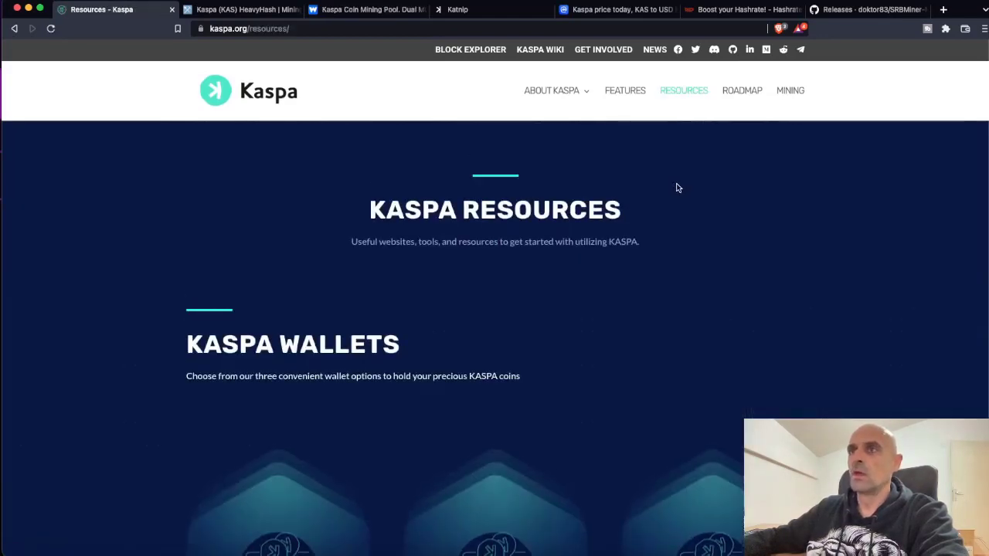
pyautogui.scroll(-3, 676, 189)
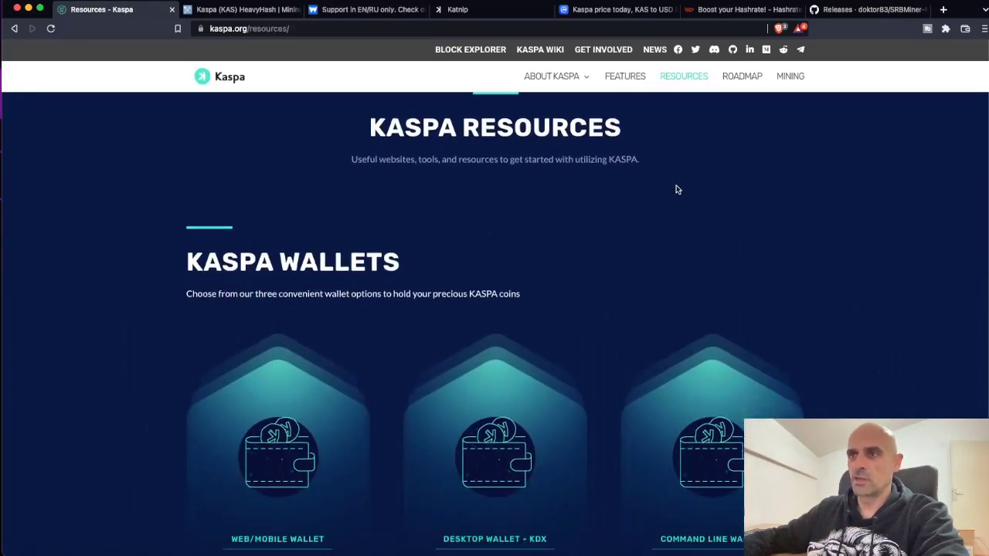
pyautogui.scroll(-2, 676, 190)
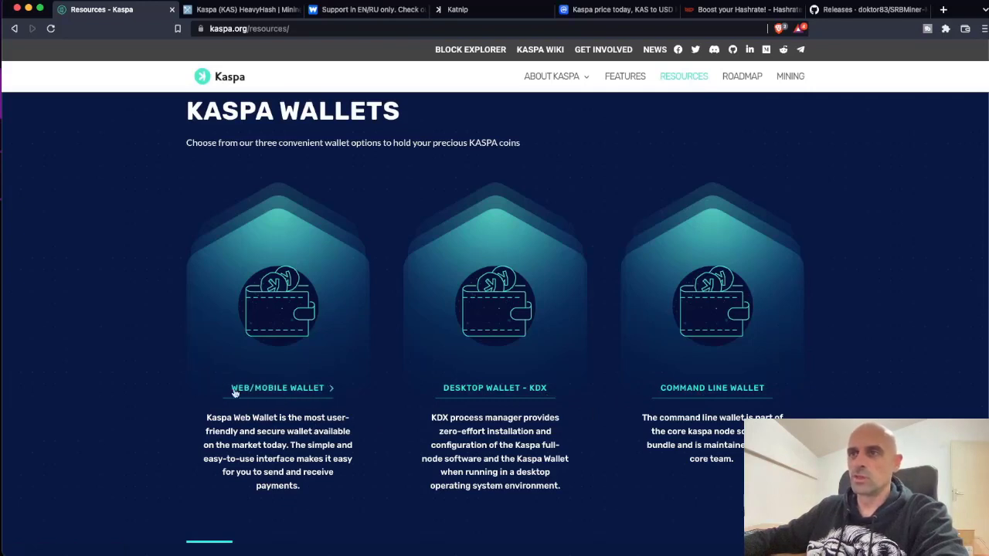
pyautogui.click(281, 389)
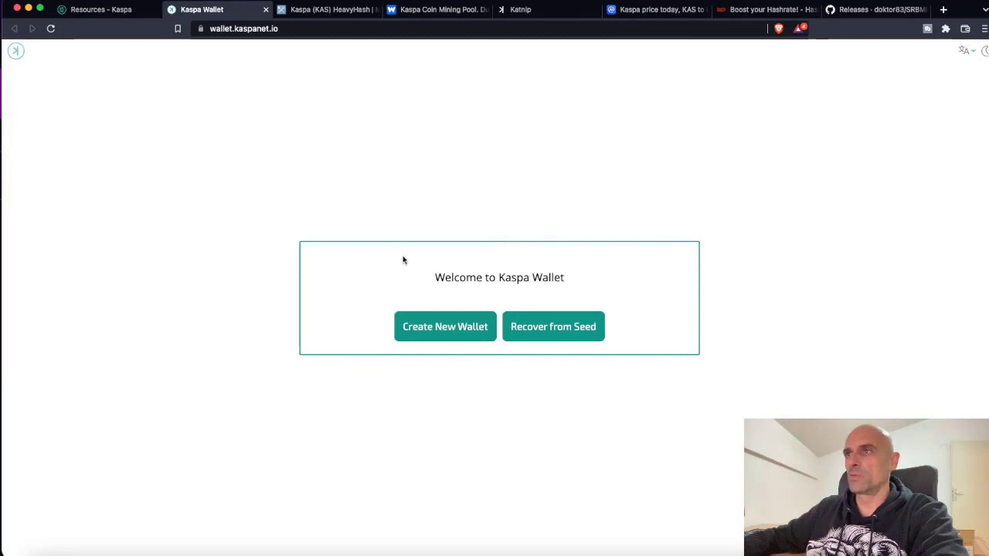
# Start creating a new Kaspa wallet, entering and confirming its wallet password
pyautogui.click(434, 334)
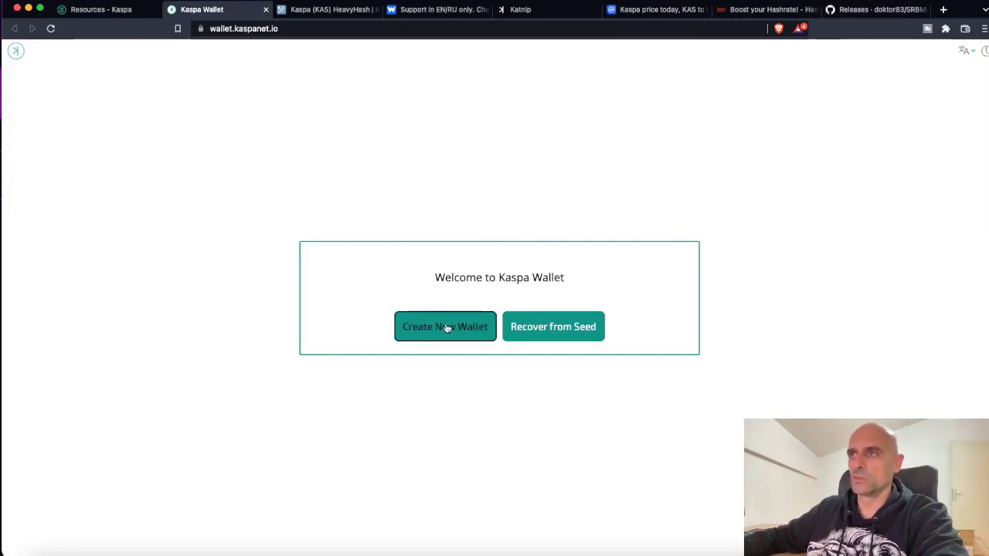
pyautogui.click(446, 326)
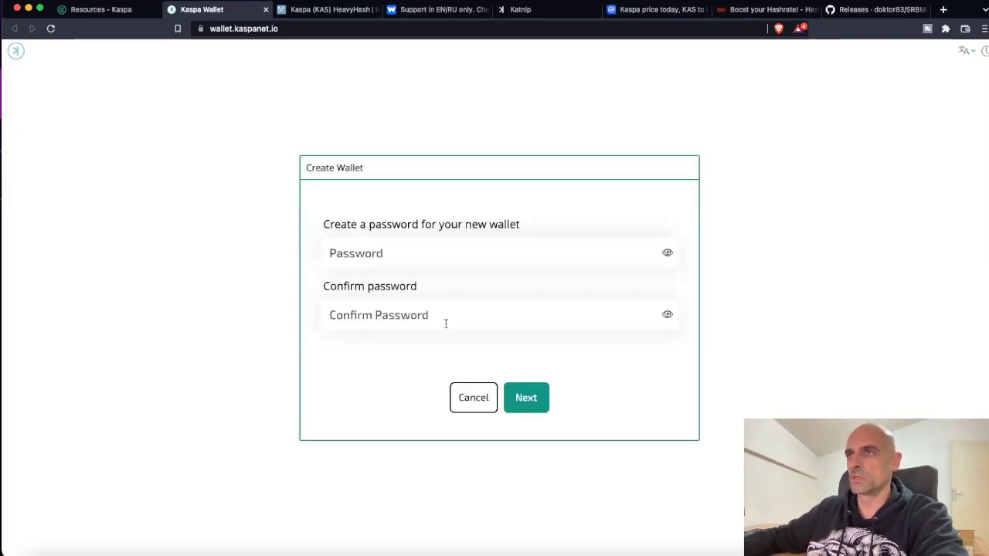
pyautogui.click(469, 252)
pyautogui.write('••••')
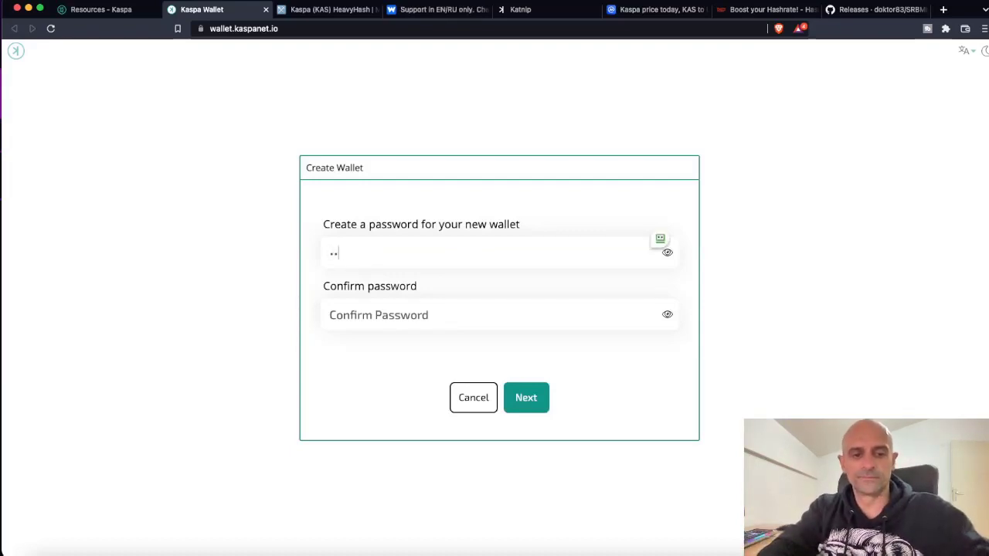
pyautogui.write('•••••')
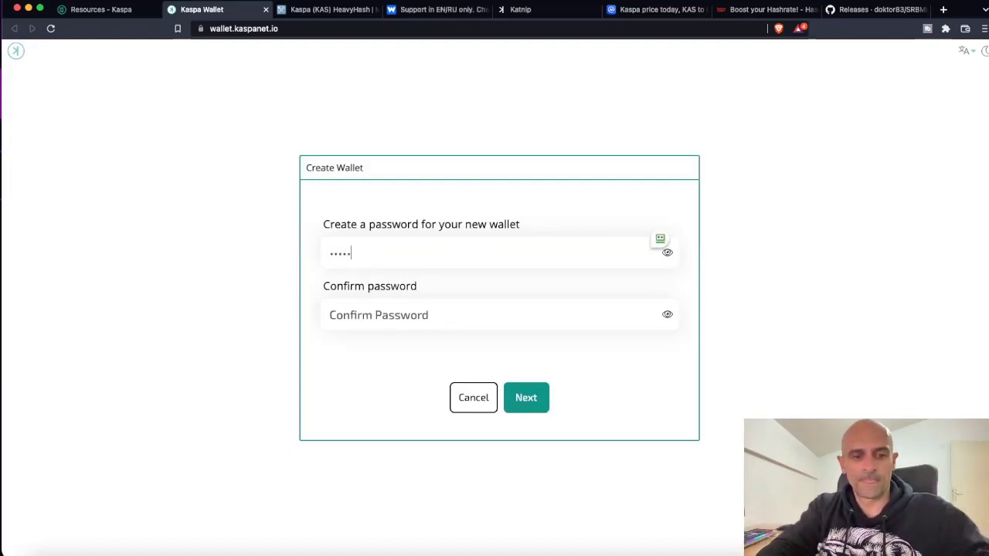
pyautogui.click(370, 310)
pyautogui.write('••')
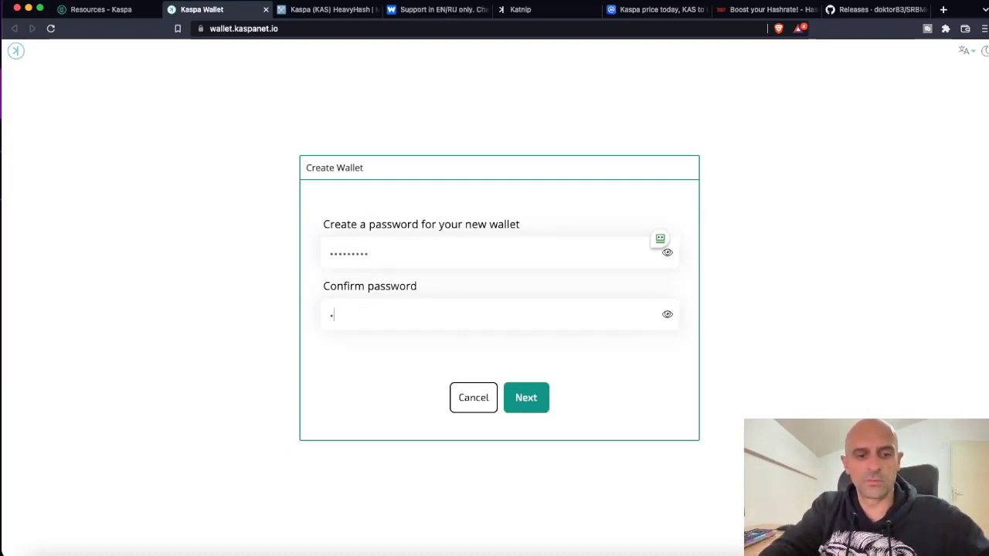
pyautogui.write('•••••')
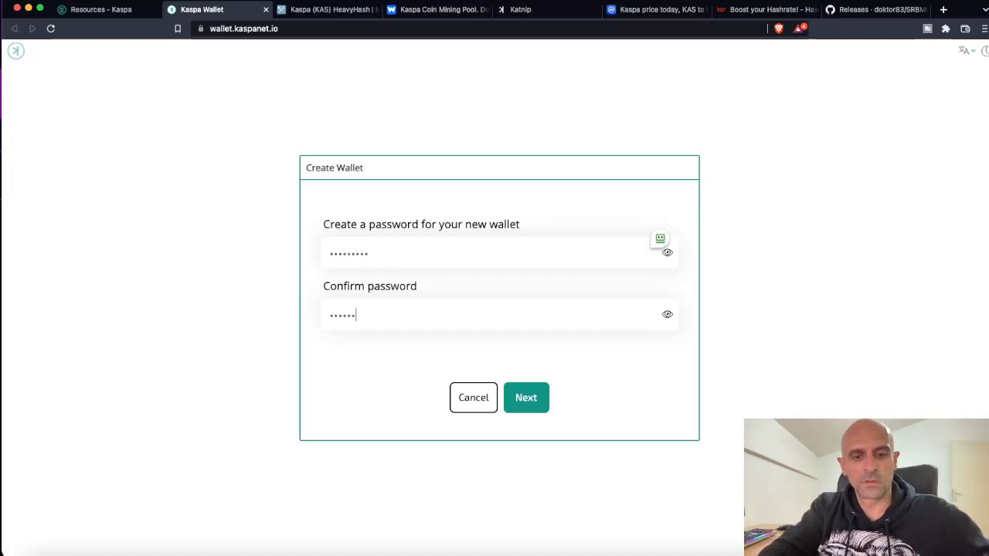
pyautogui.write('••')
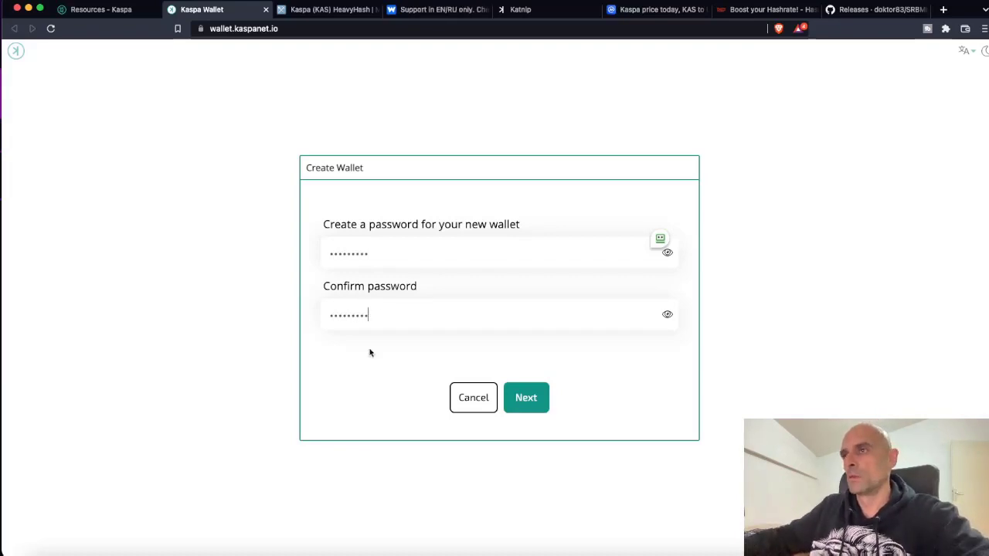
pyautogui.click(528, 400)
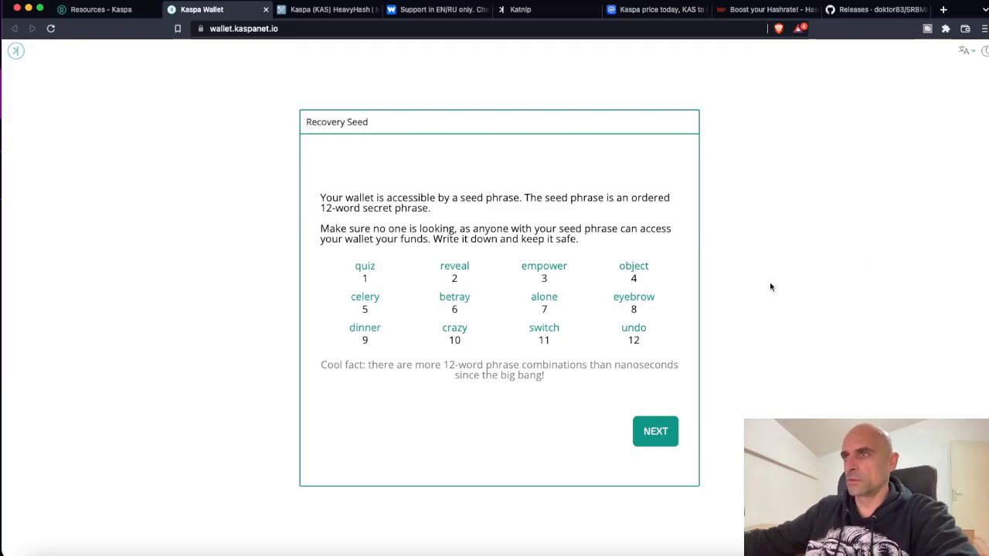
# Complete the three recovery seed word checks and finish creating the Kaspa wallet
pyautogui.click(664, 437)
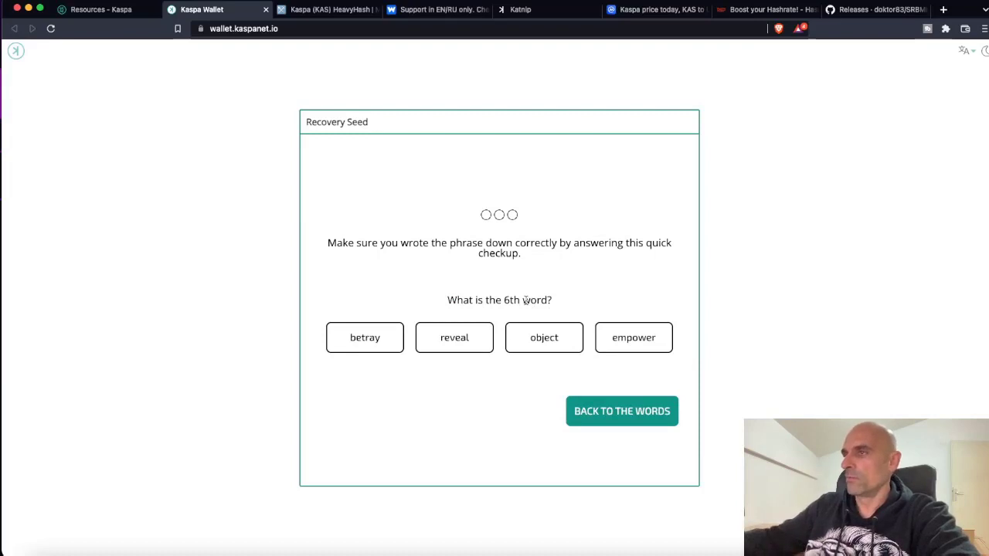
pyautogui.click(366, 340)
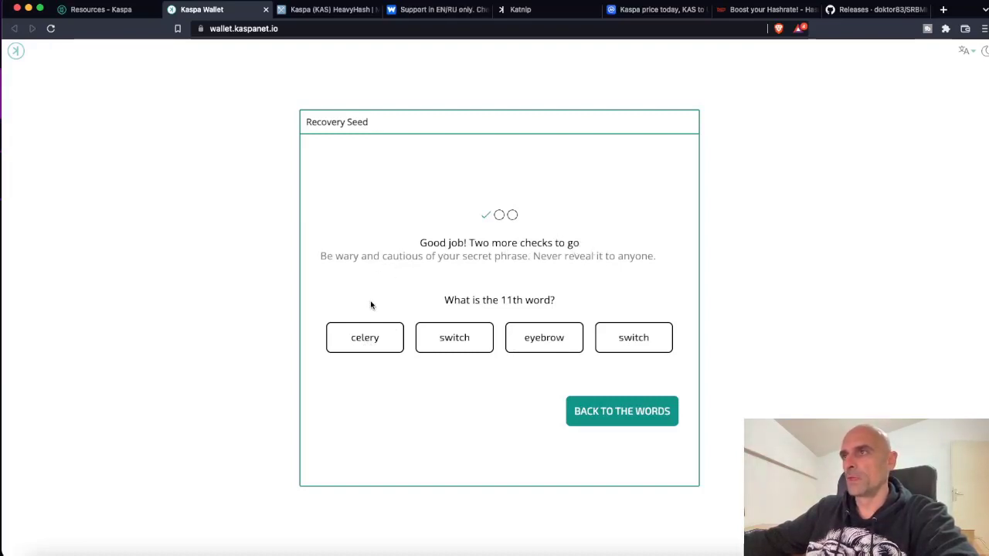
pyautogui.click(546, 337)
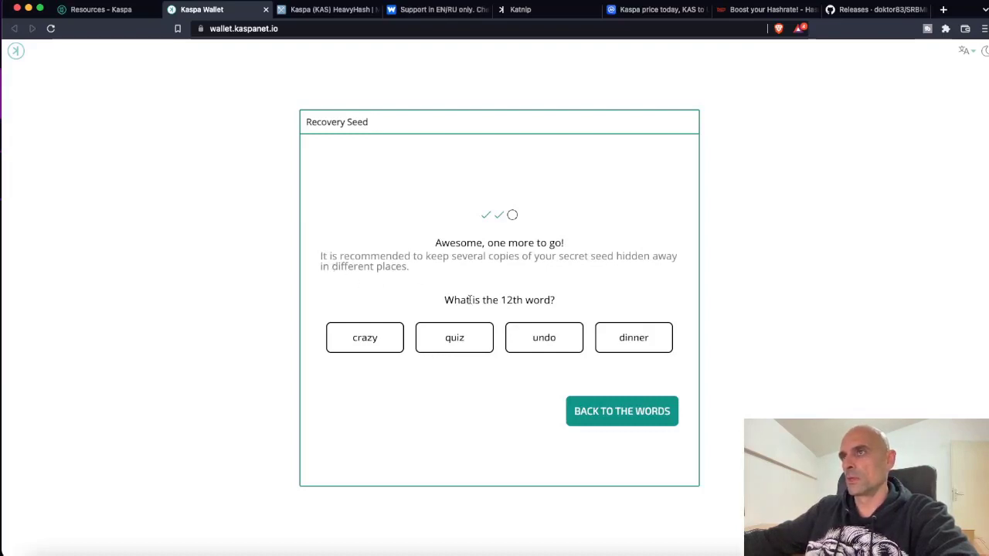
pyautogui.click(542, 338)
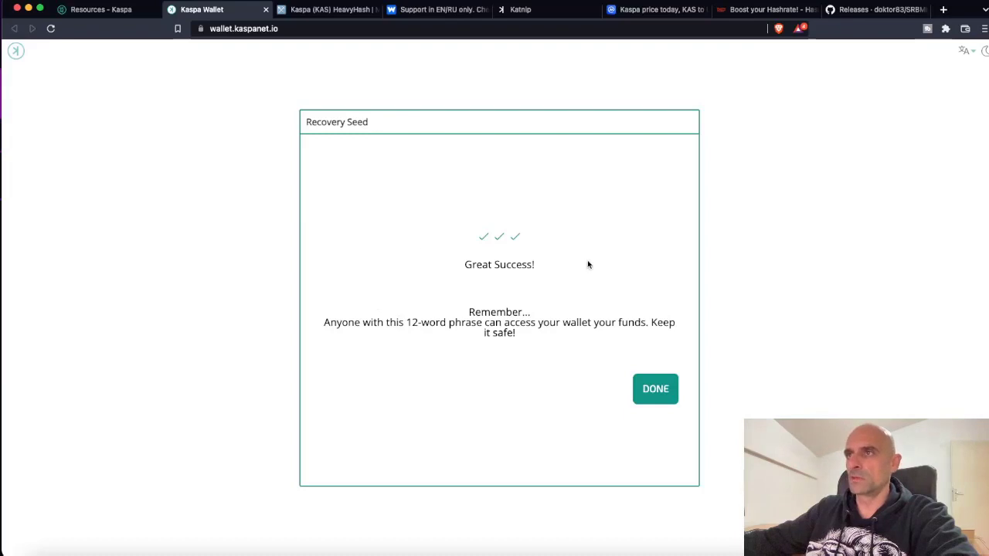
pyautogui.click(658, 390)
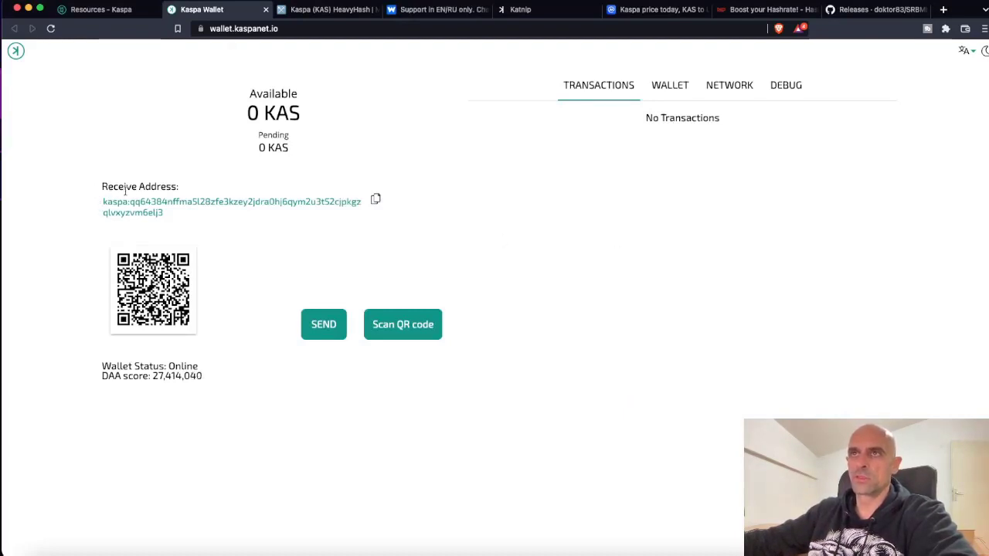
# Highlight the new wallet's receive address, and view the WoolyPooly Kaspa pool page with its support message dismissed
pyautogui.moveTo(104, 202); pyautogui.dragTo(175, 211)
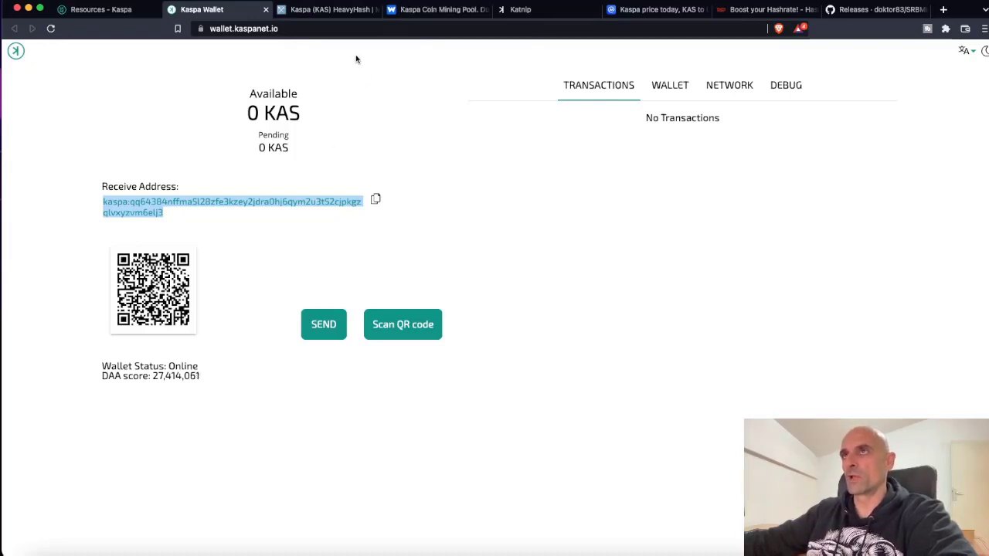
pyautogui.click(429, 10)
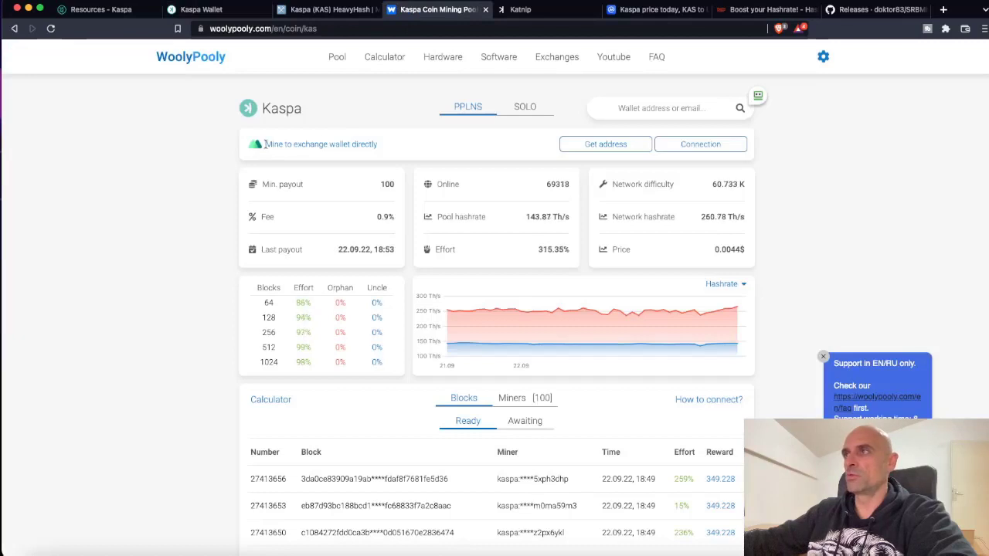
pyautogui.click(823, 357)
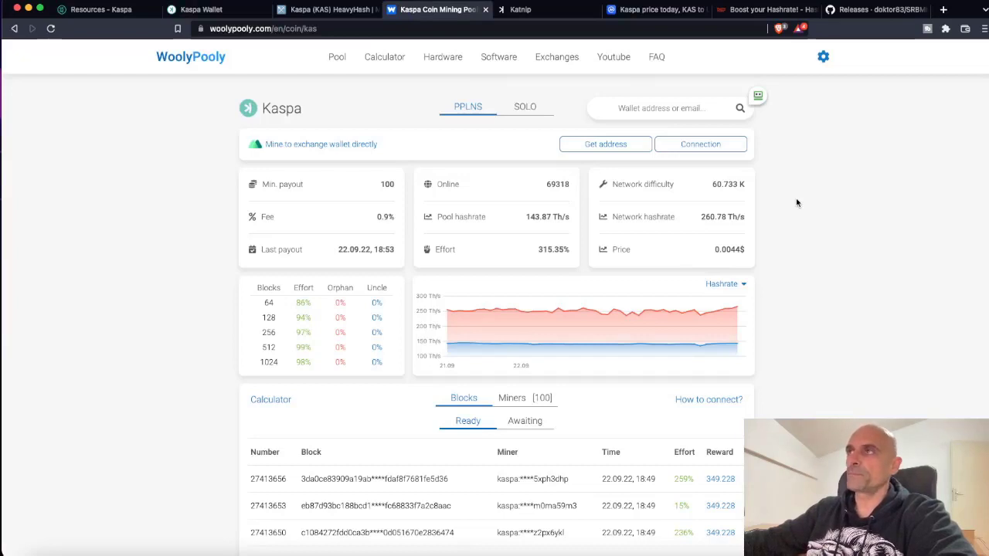
# Switch to the Hashrate.no miner options generator and choose AMD as the GPU type
pyautogui.click(750, 9)
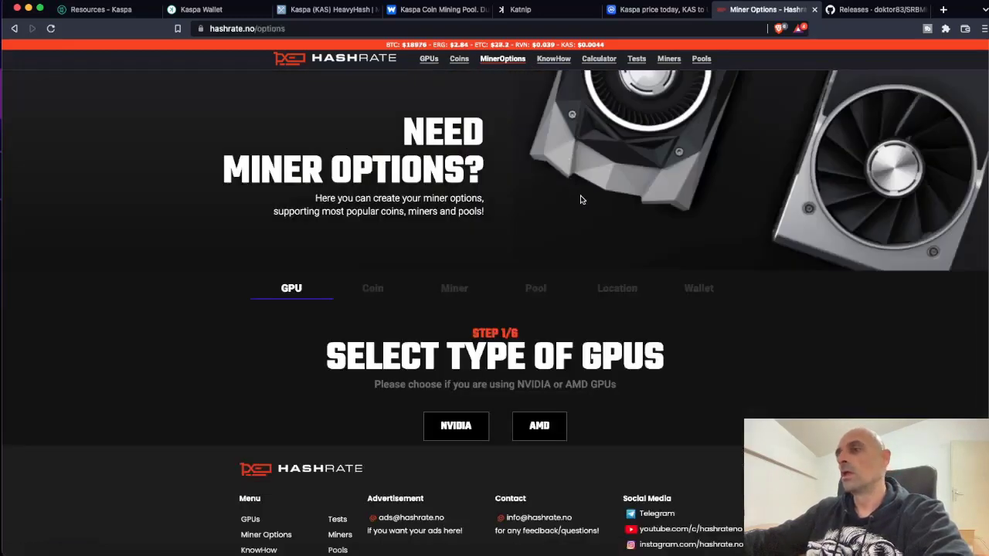
pyautogui.scroll(-1, 582, 200)
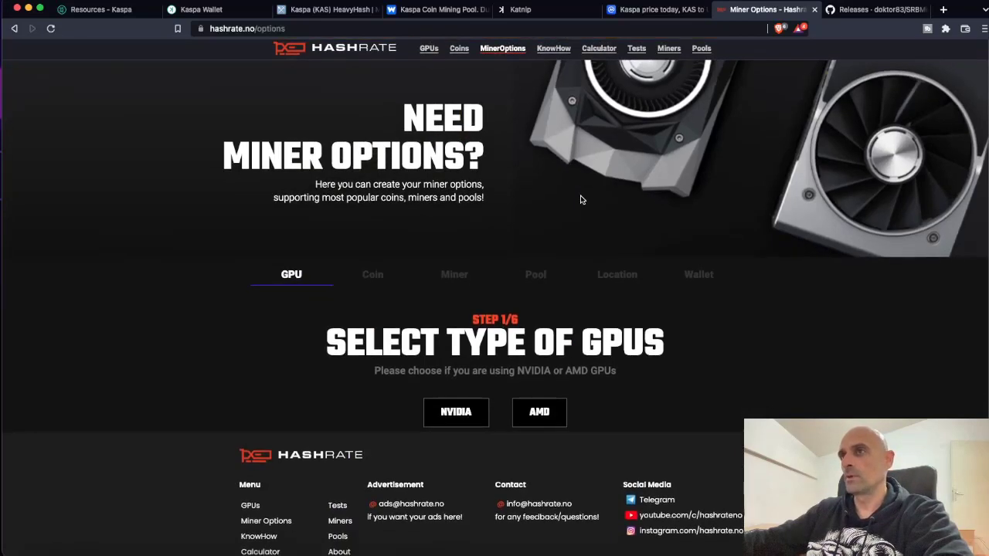
pyautogui.scroll(-3, 582, 200)
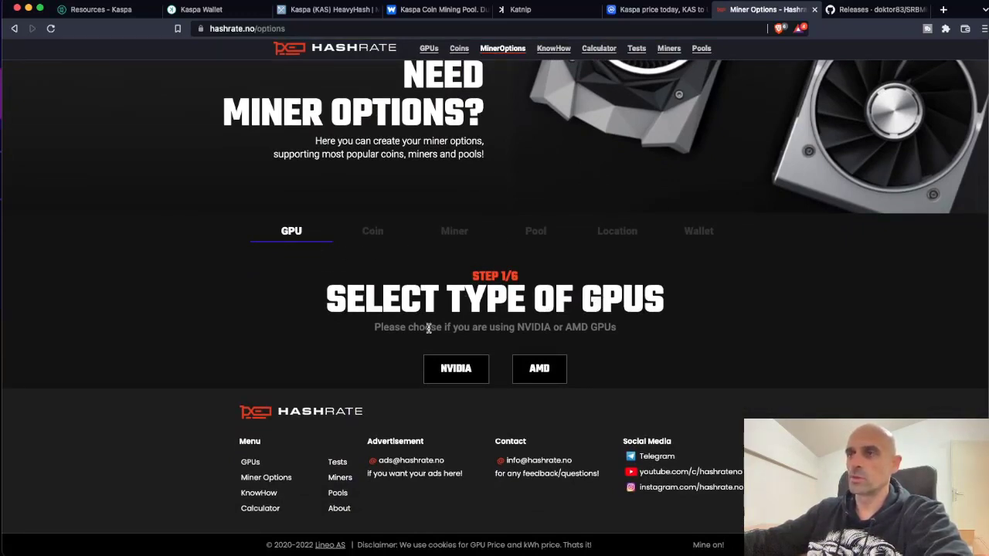
pyautogui.click(542, 374)
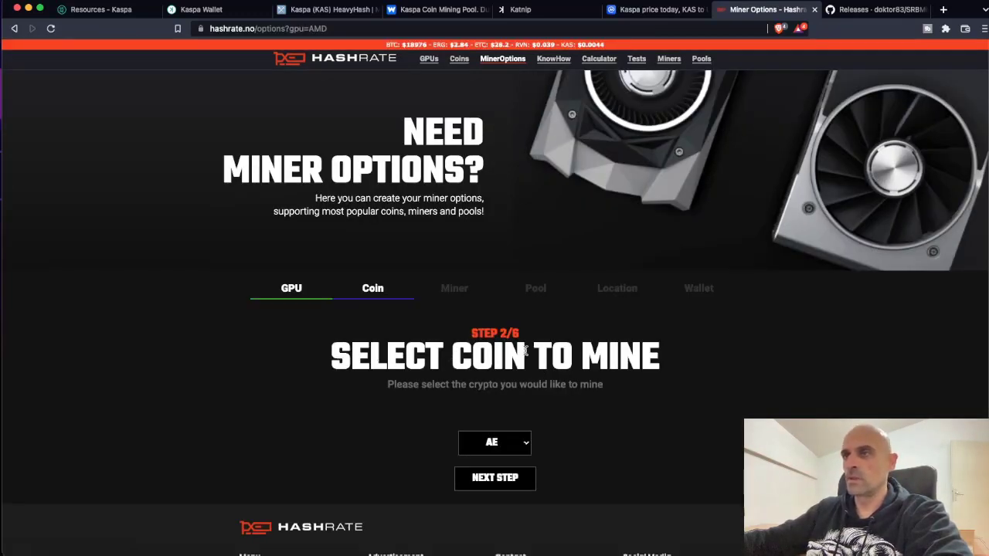
# Choose KAS as the coin to mine and continue to the miner selection
pyautogui.scroll(-3, 649, 355)
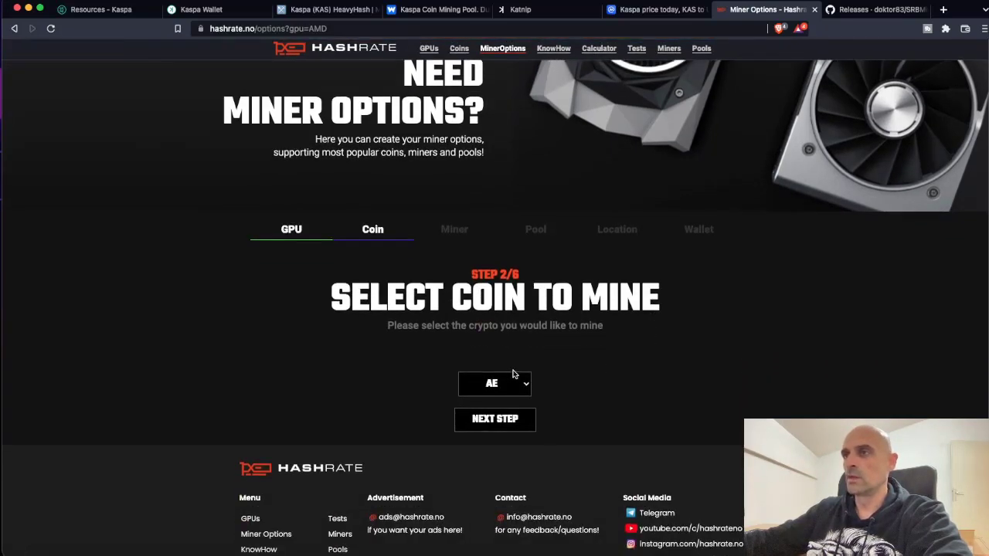
pyautogui.click(512, 379)
pyautogui.click(610, 372)
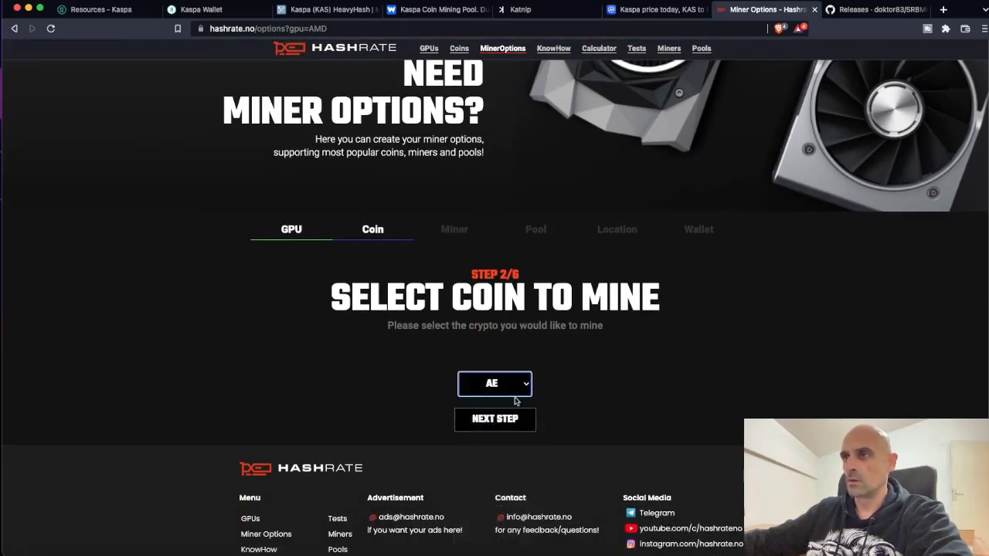
pyautogui.click(519, 385)
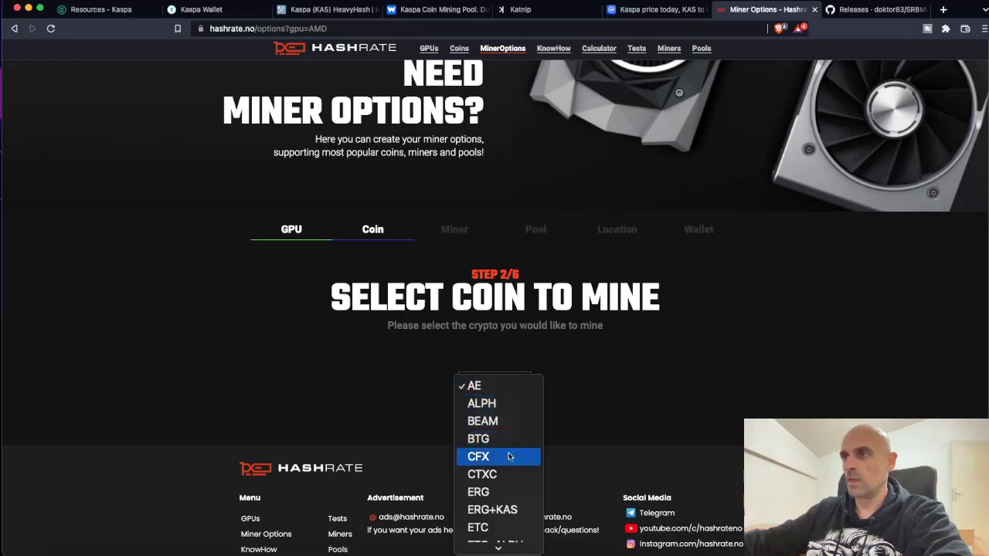
pyautogui.scroll(-3, 507, 459)
pyautogui.scroll(-1, 508, 460)
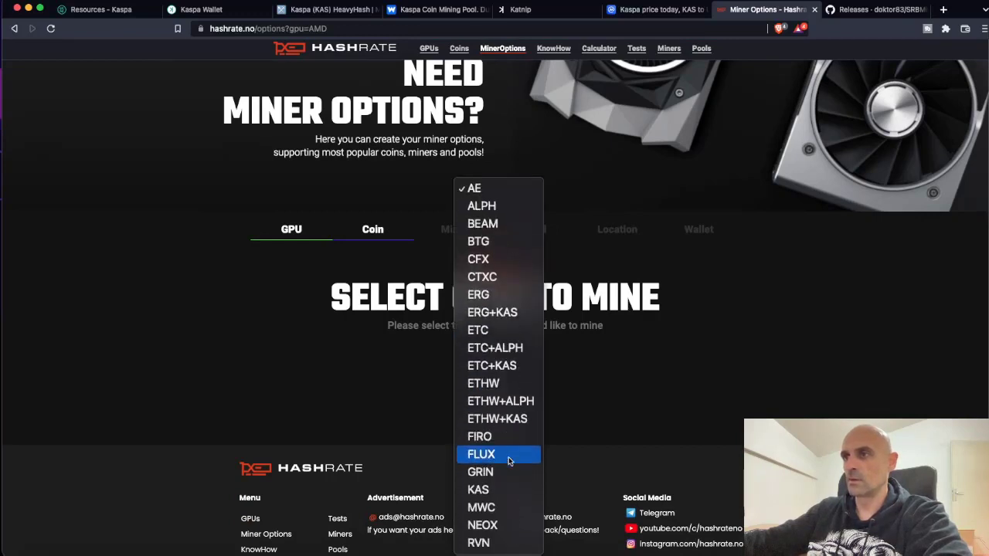
pyautogui.click(485, 492)
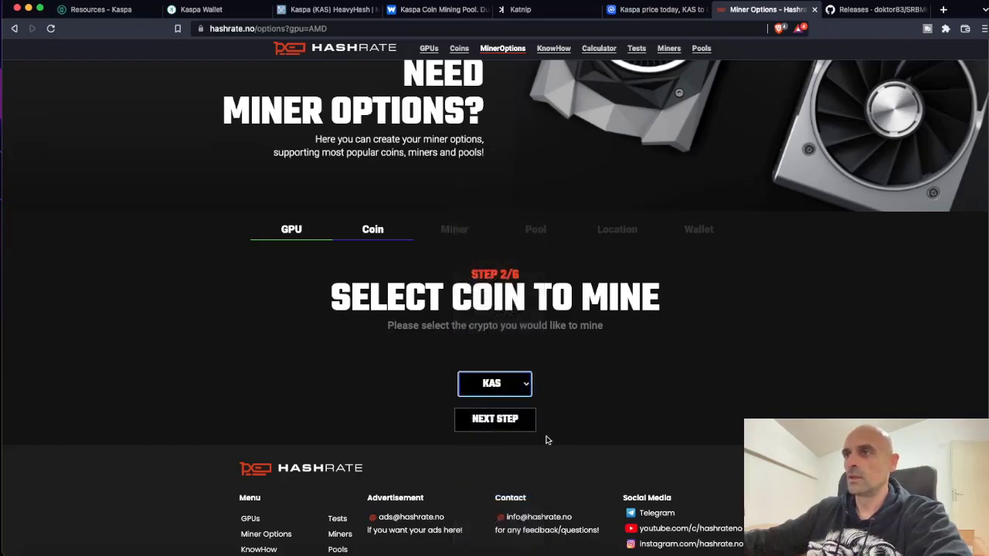
pyautogui.click(494, 418)
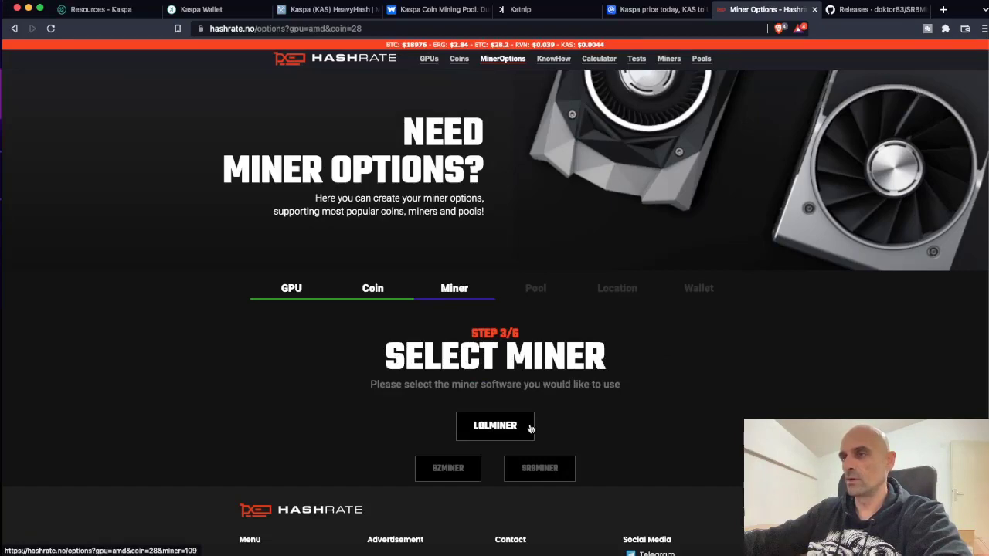
# Choose SRBMiner as the mining software and WoolyPooly as the Kaspa pool
pyautogui.scroll(-1, 540, 413)
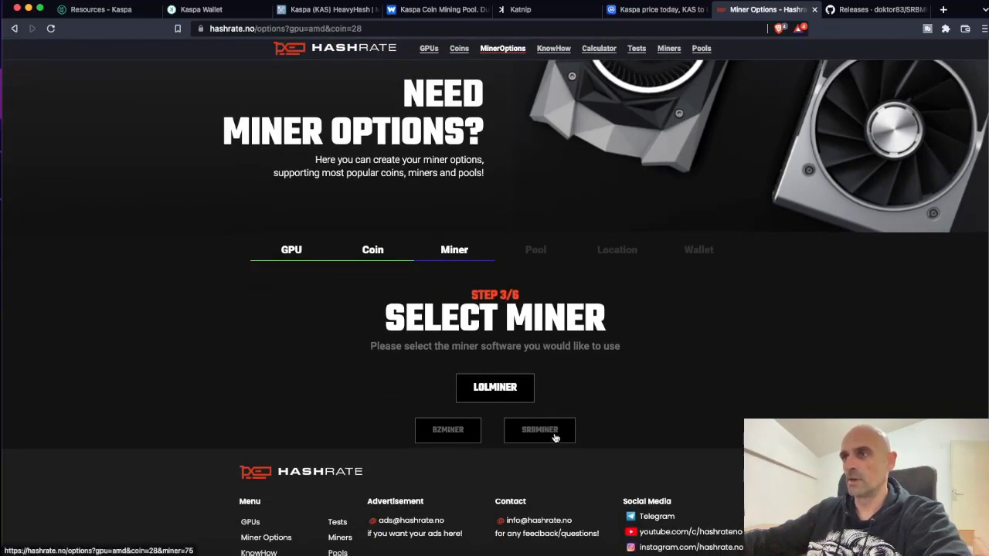
pyautogui.click(546, 433)
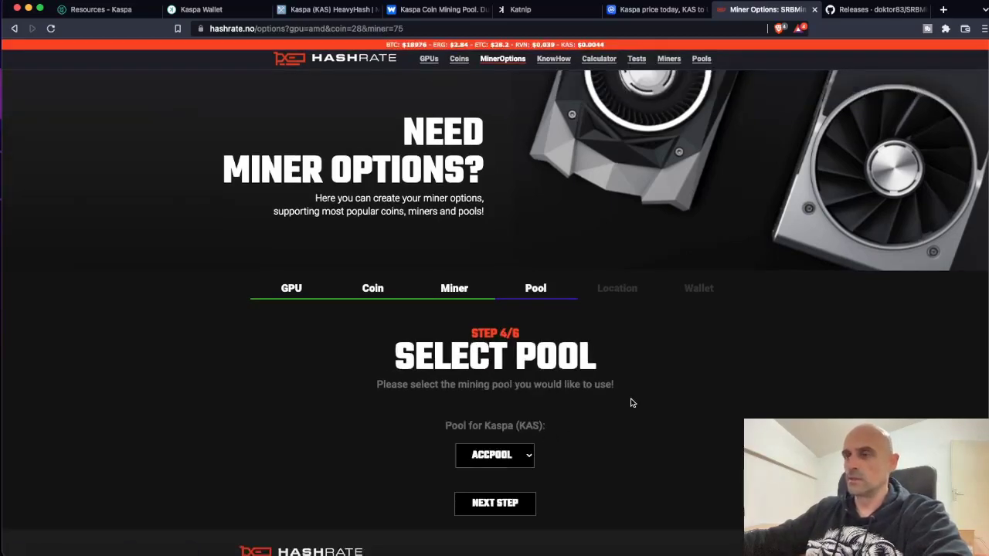
pyautogui.scroll(-2, 631, 402)
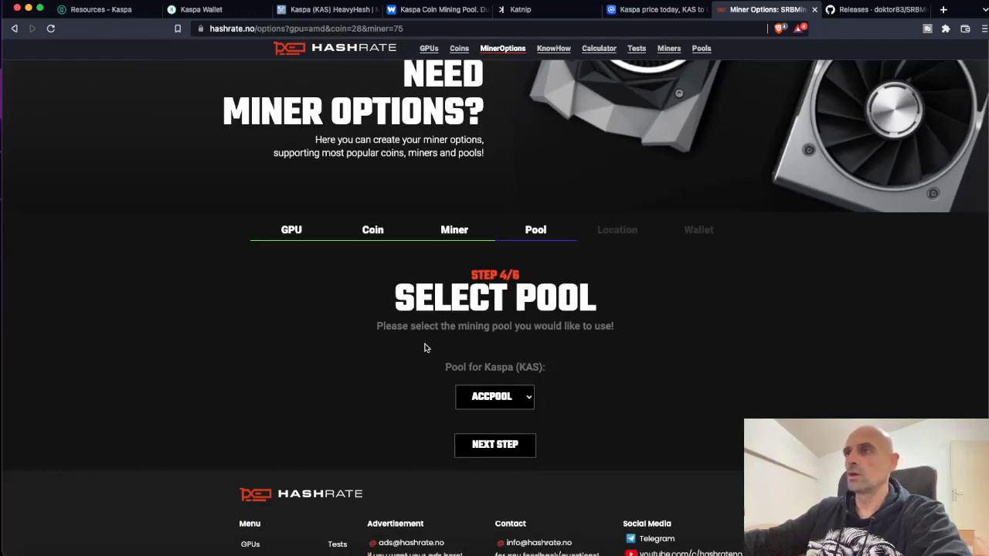
pyautogui.click(530, 399)
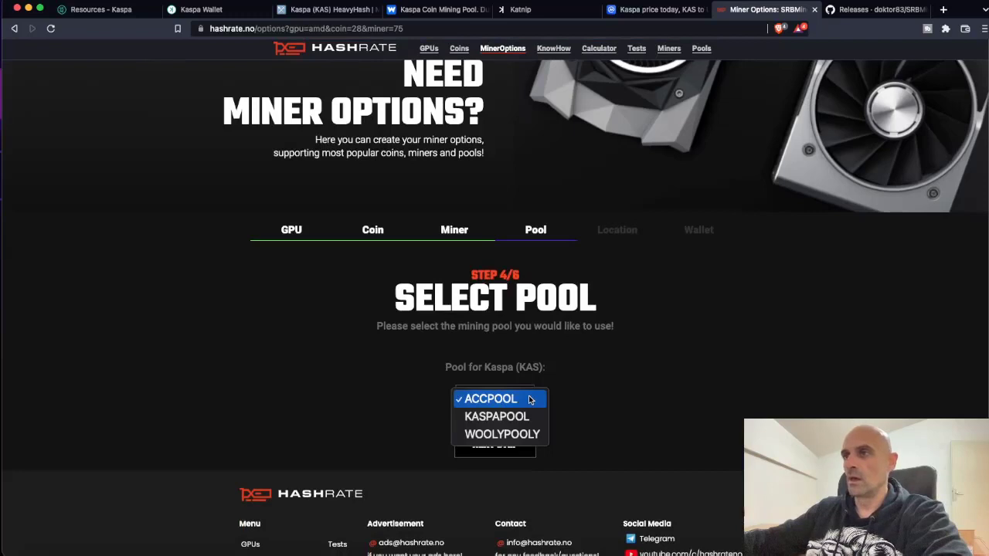
pyautogui.click(516, 438)
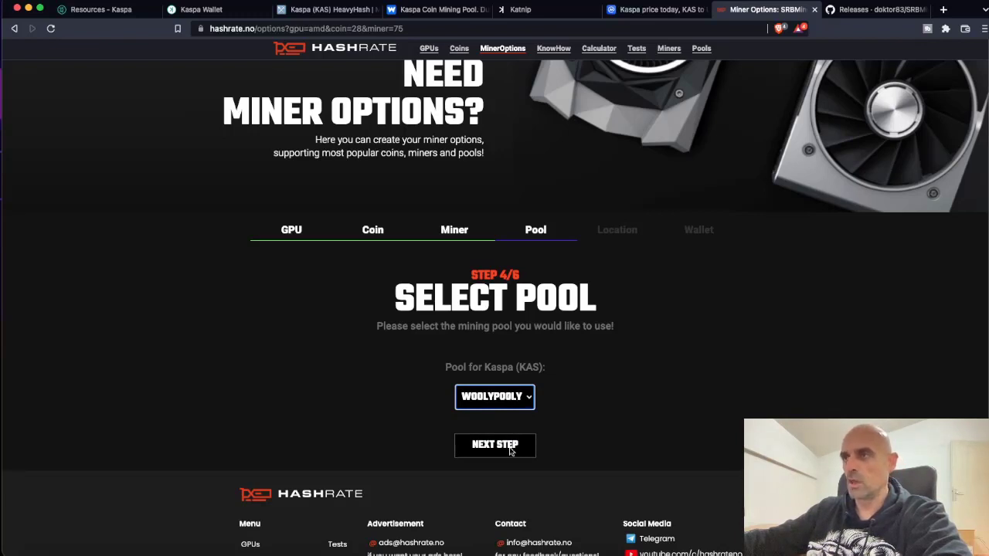
pyautogui.click(509, 451)
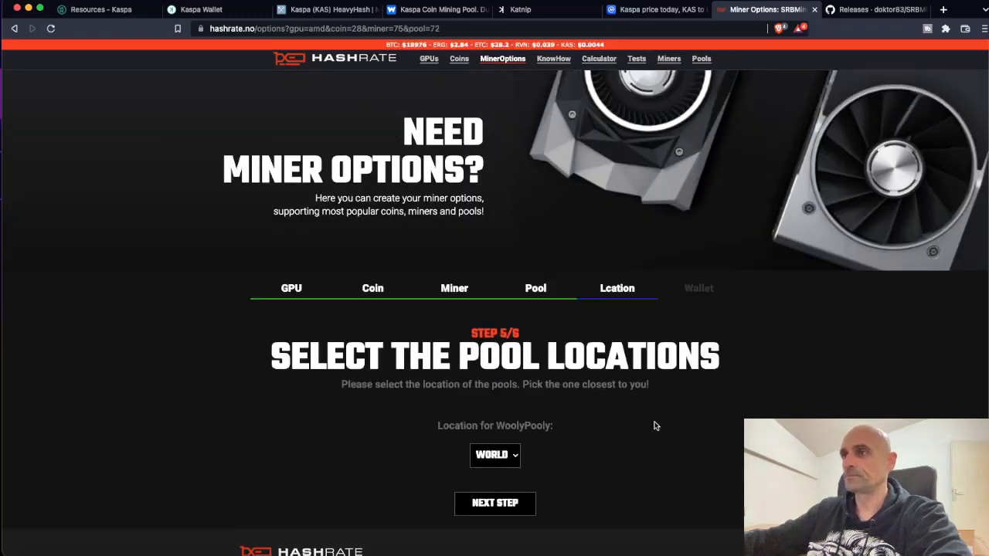
# Check the available WoolyPooly locations and continue with World as the pool location
pyautogui.scroll(-1, 655, 426)
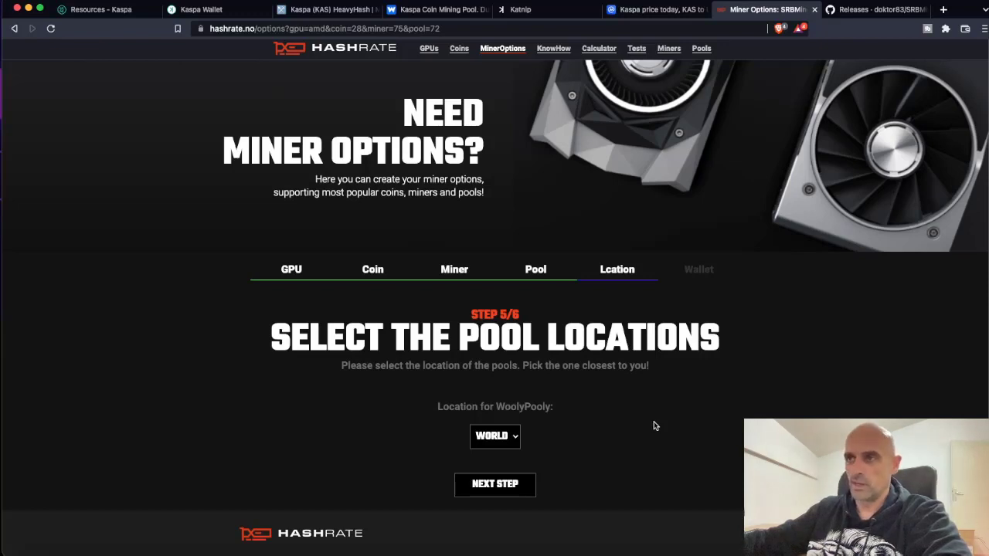
pyautogui.click(513, 438)
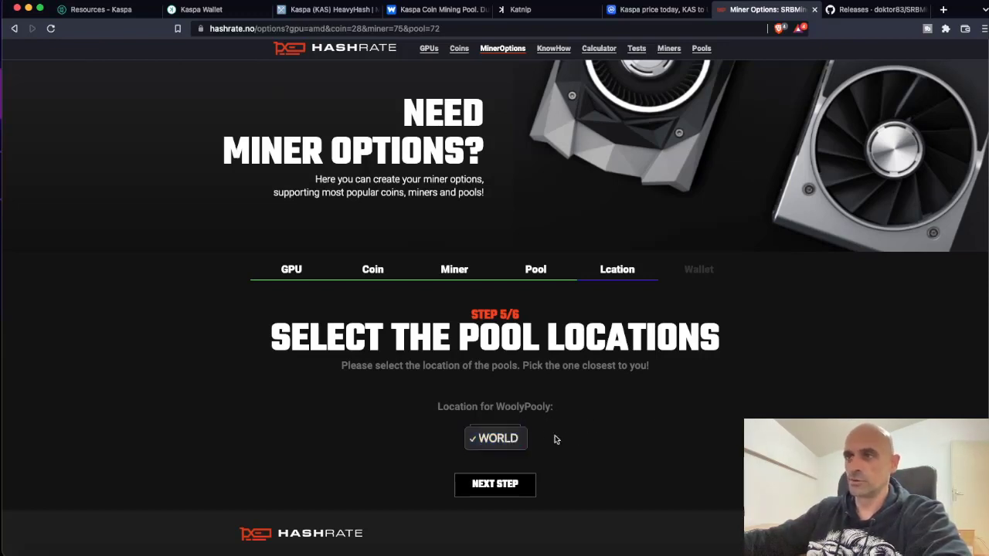
pyautogui.click(615, 433)
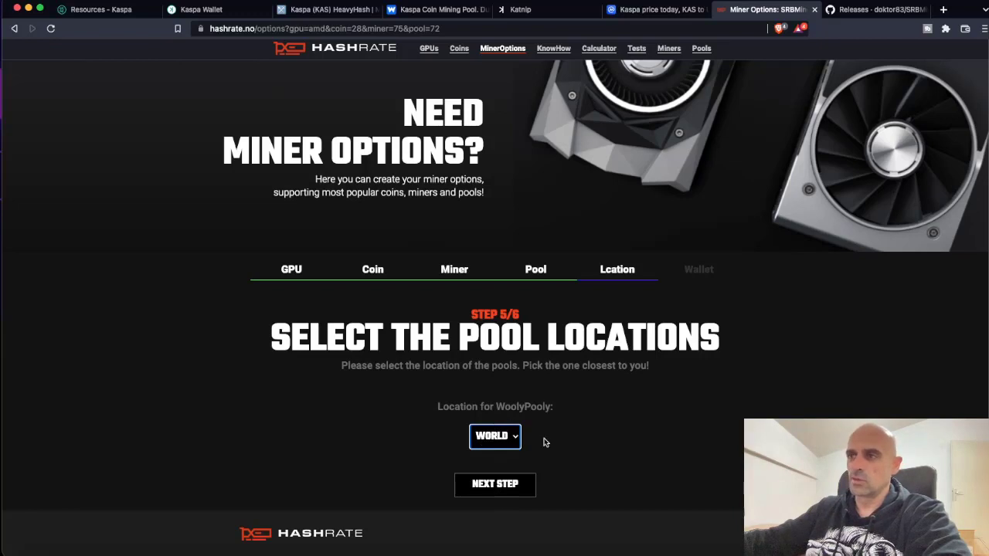
pyautogui.click(503, 490)
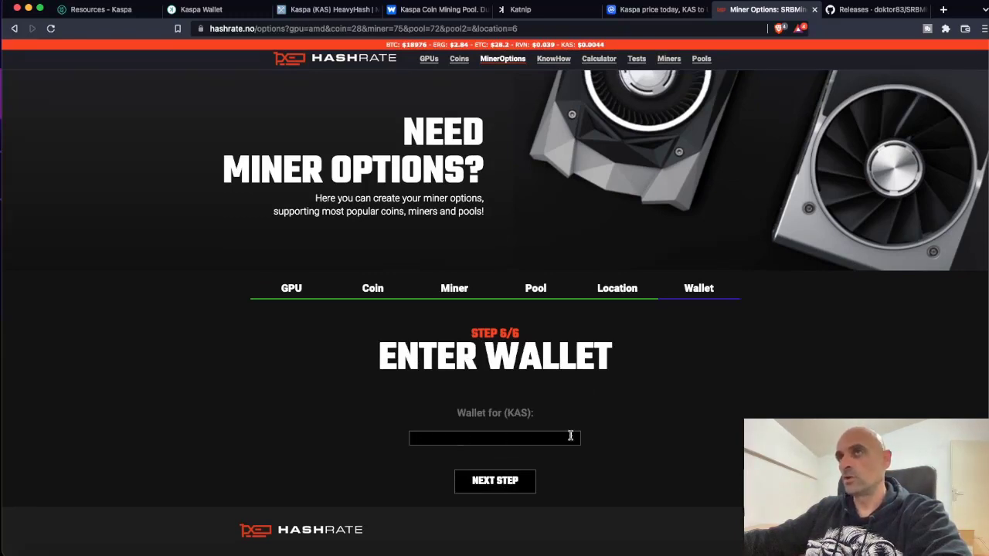
# Copy the receive address from the Kaspa web wallet, paste it as the KAS wallet on Hashrate.no, and generate the miner options
pyautogui.click(205, 10)
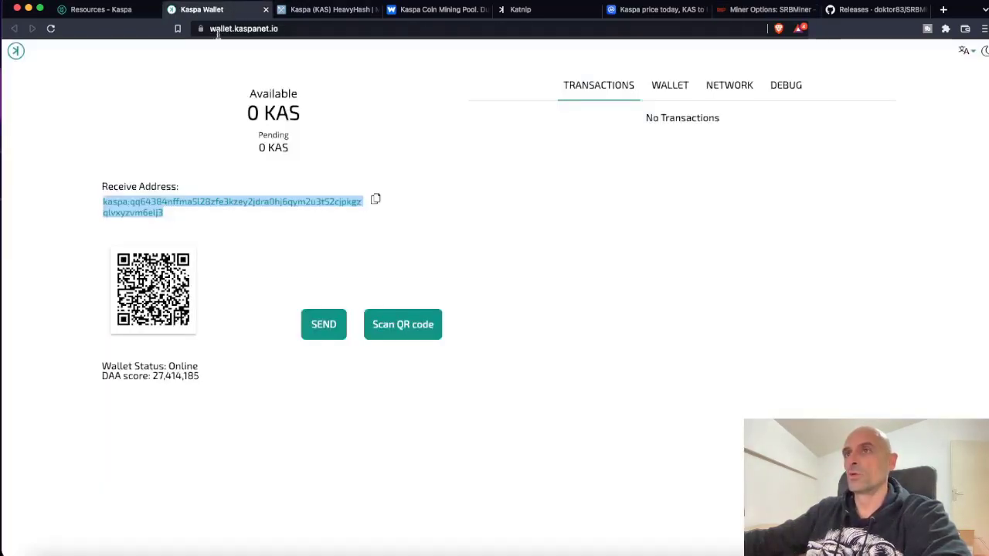
pyautogui.click(377, 200)
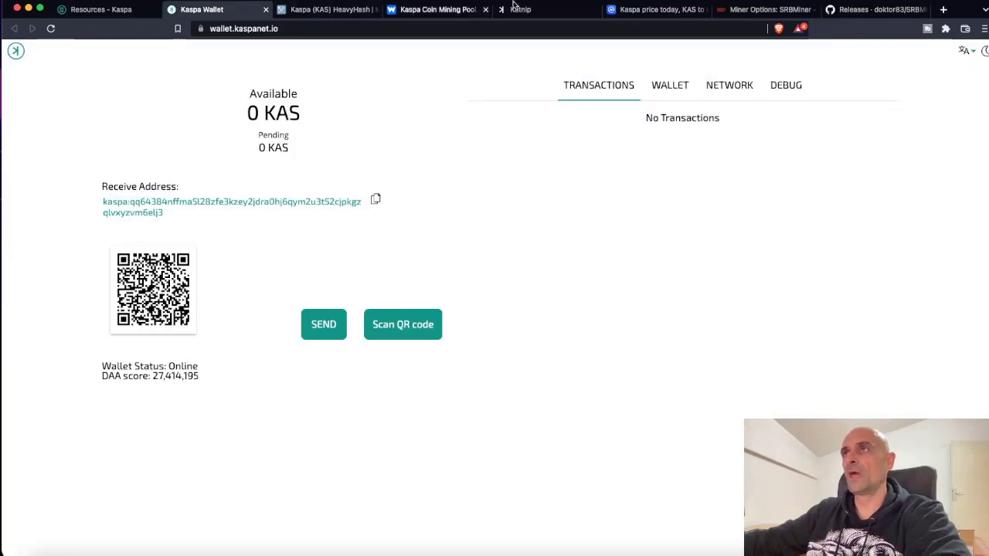
pyautogui.click(787, 15)
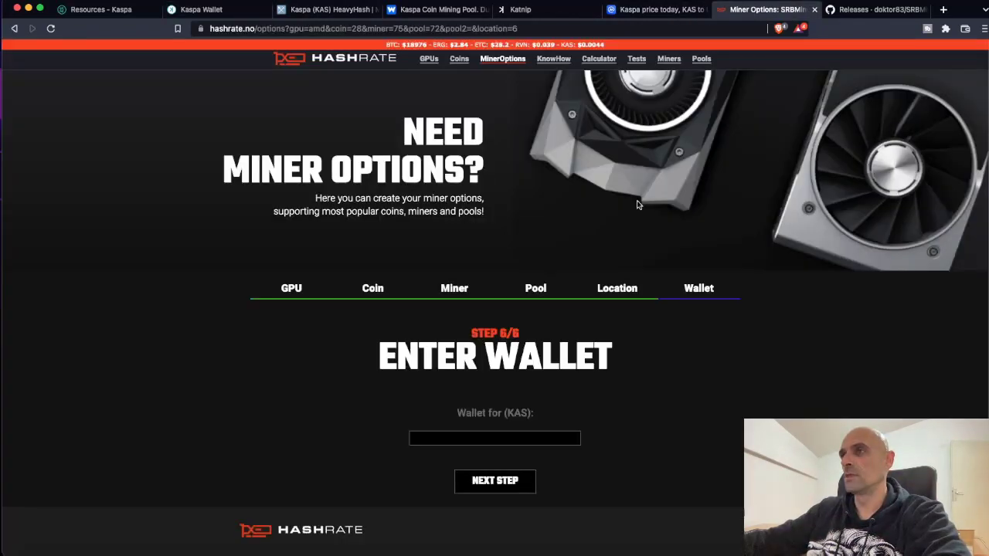
pyautogui.rightClick(436, 441)
pyautogui.click(448, 439)
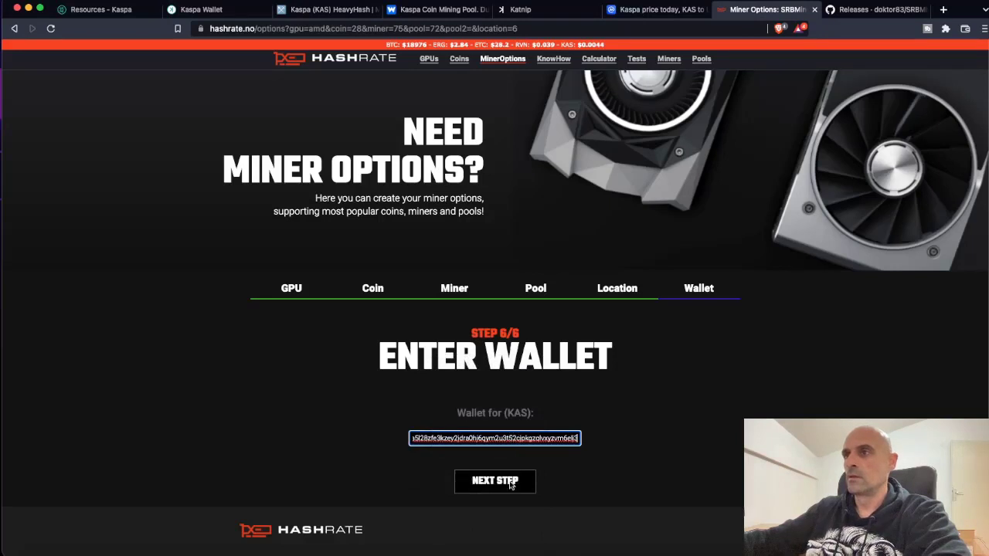
pyautogui.click(509, 483)
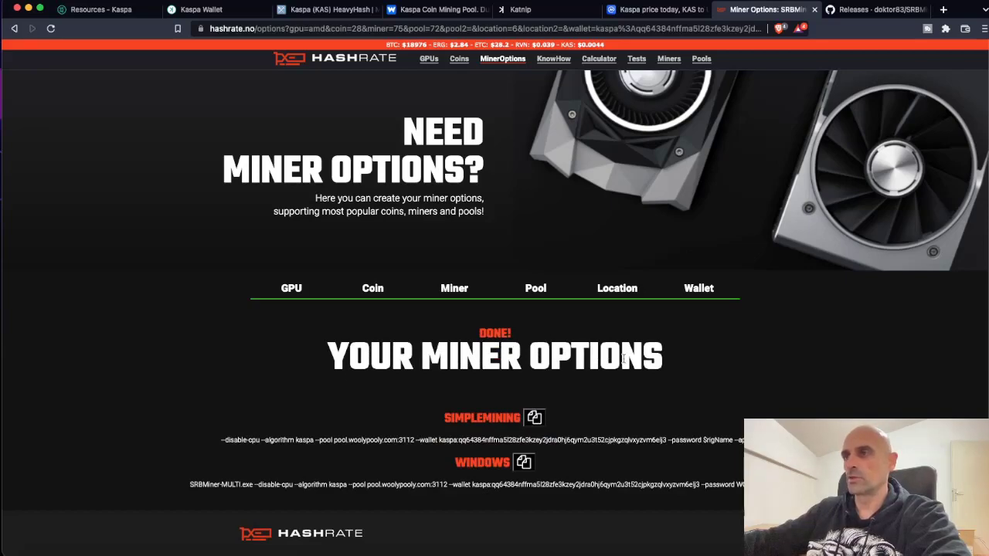
# Review the generated Windows and SimpleMining options and the SRBMiner-Multi 1.0.8 release assets on GitHub
pyautogui.scroll(-1, 624, 359)
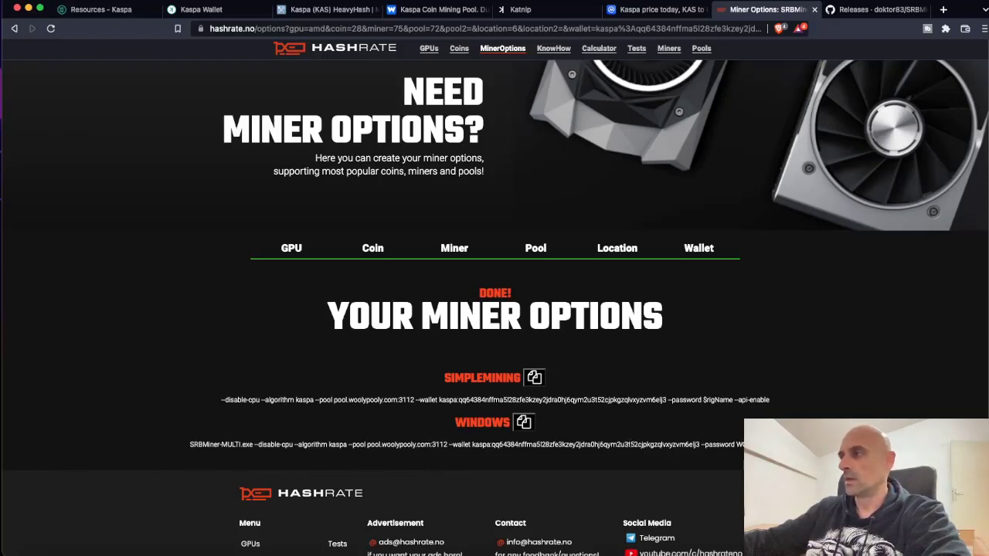
pyautogui.click(842, 552)
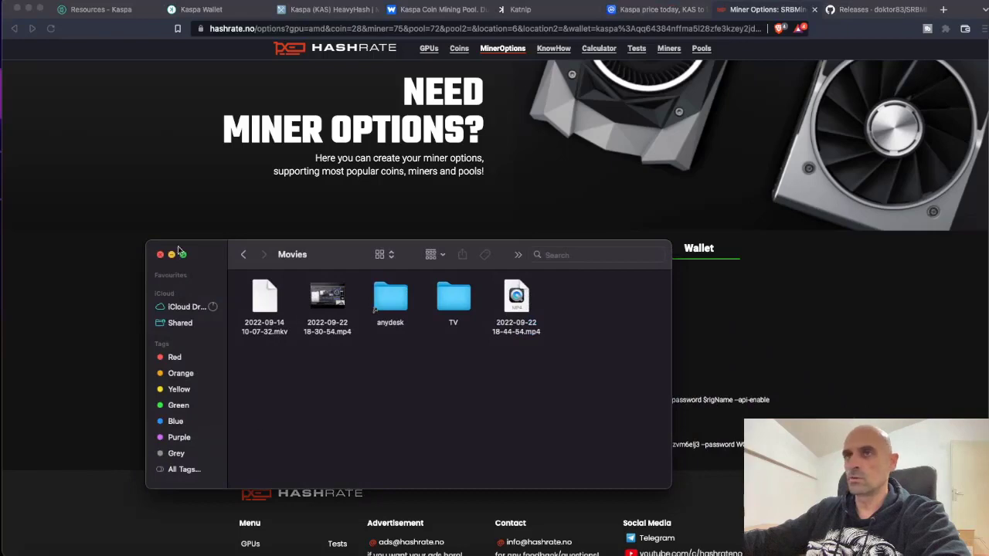
pyautogui.click(173, 254)
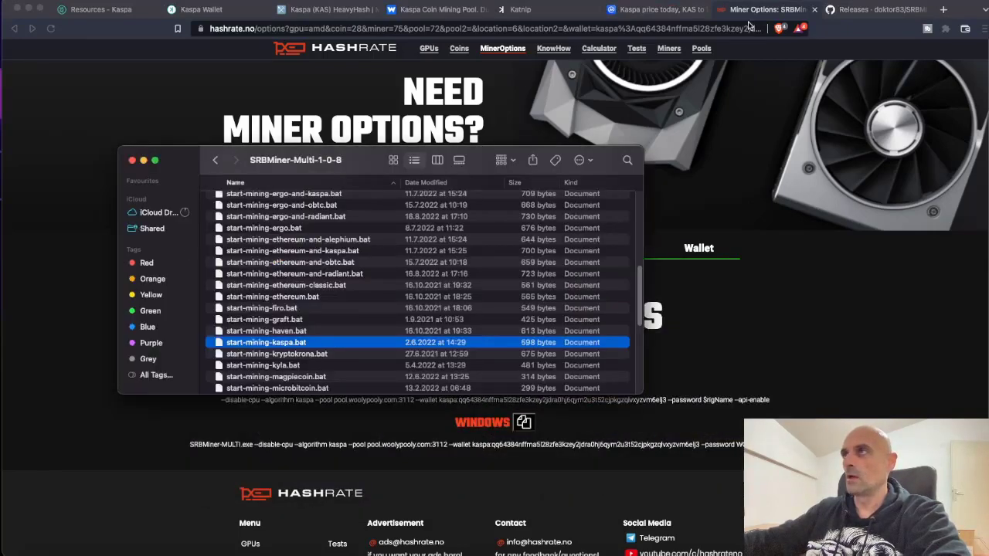
pyautogui.click(865, 10)
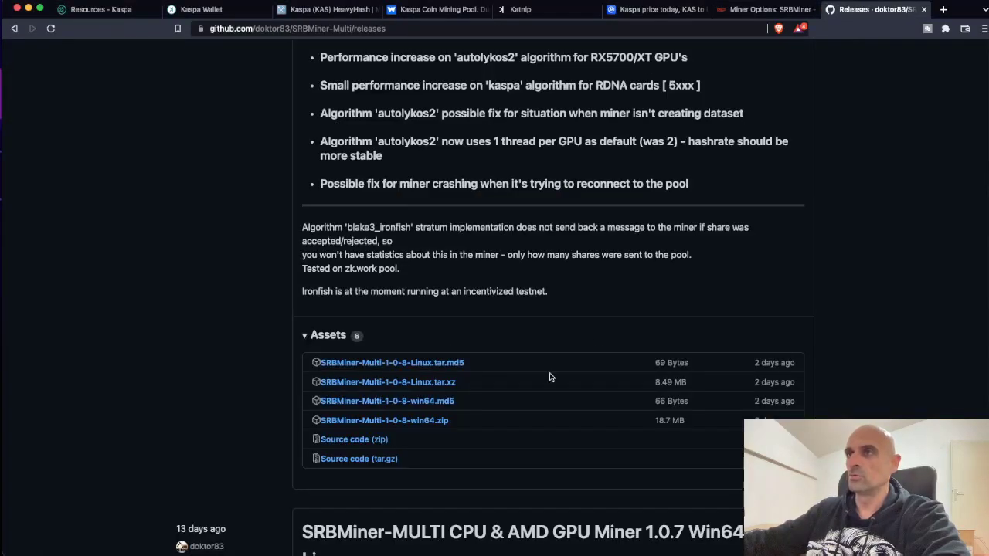
pyautogui.scroll(1, 649, 312)
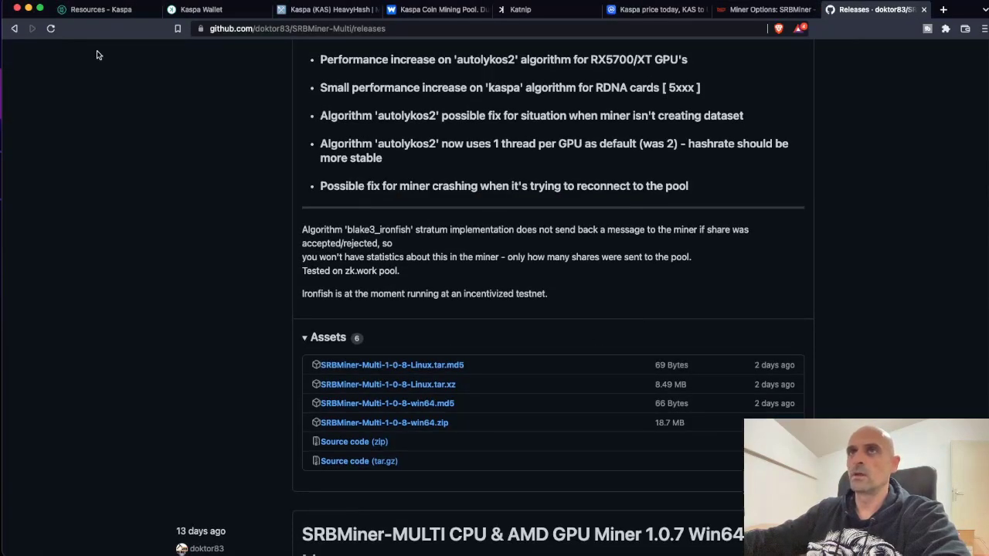
# Return to Google and search for srbminer
pyautogui.click(14, 29)
pyautogui.click(14, 28)
pyautogui.click(14, 28)
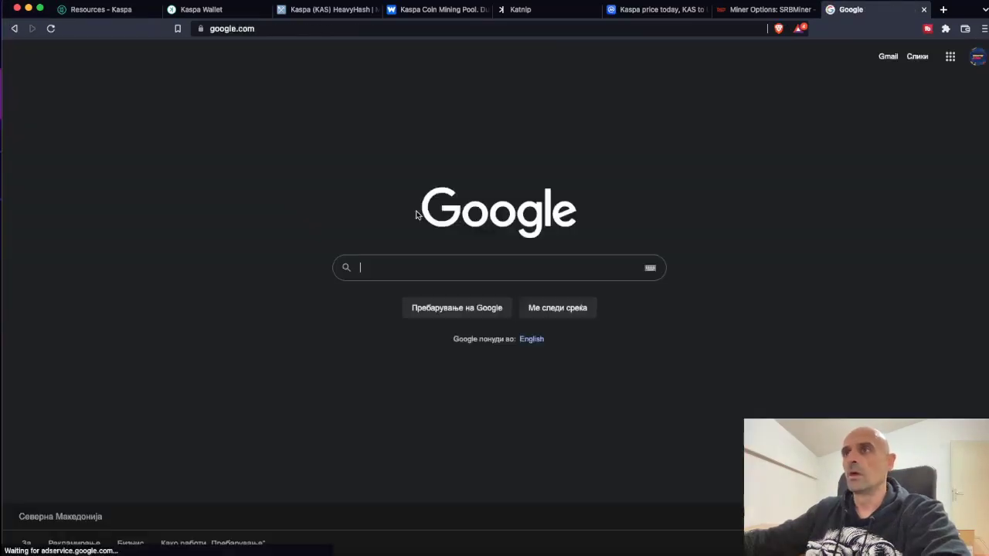
pyautogui.write('s')
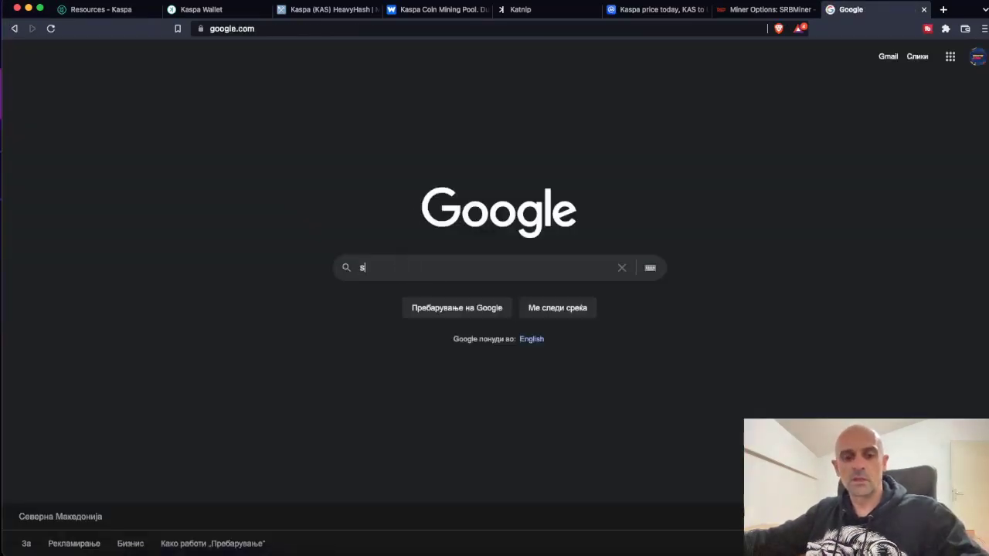
pyautogui.write('rb')
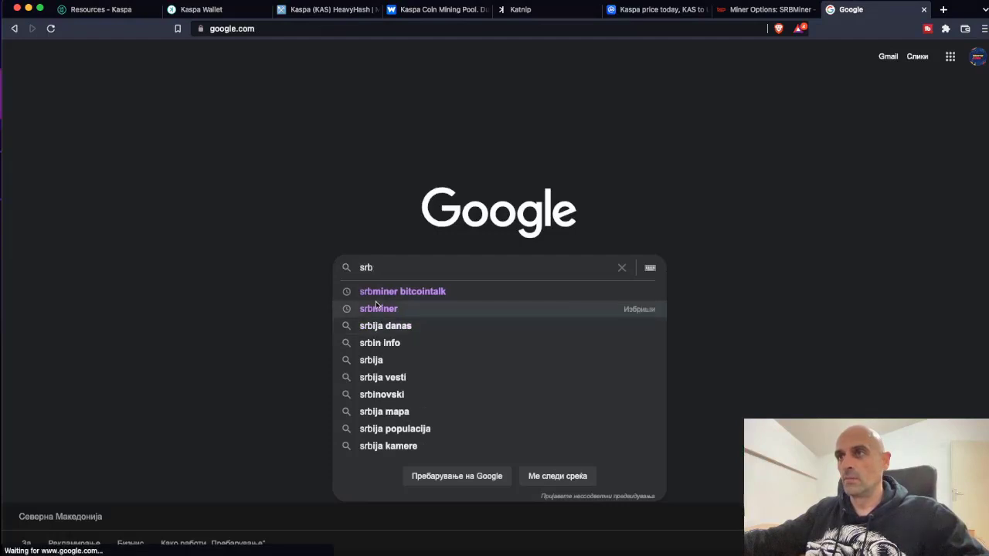
pyautogui.click(377, 306)
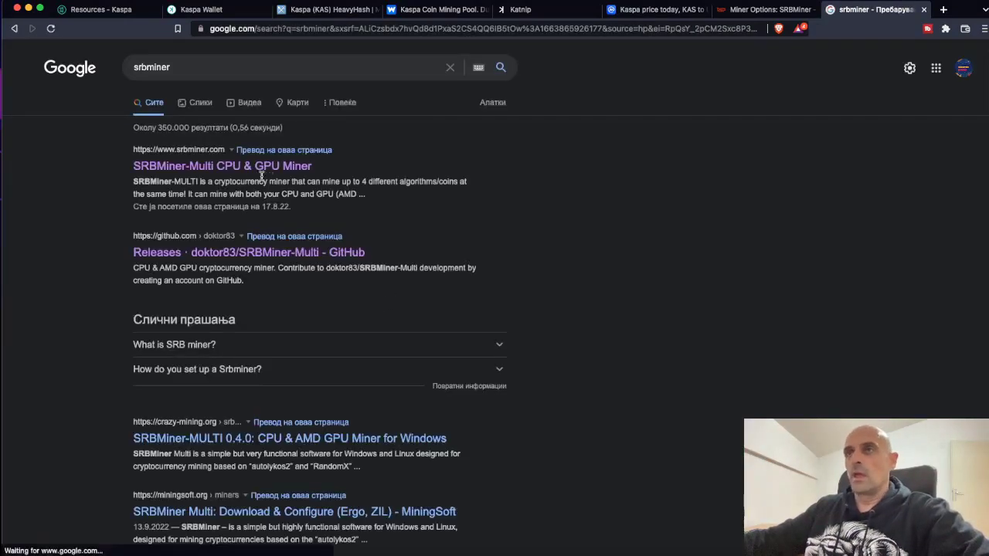
# Open the SRBMiner website's download page and follow its GitHub link to the assets of the latest release
pyautogui.click(234, 166)
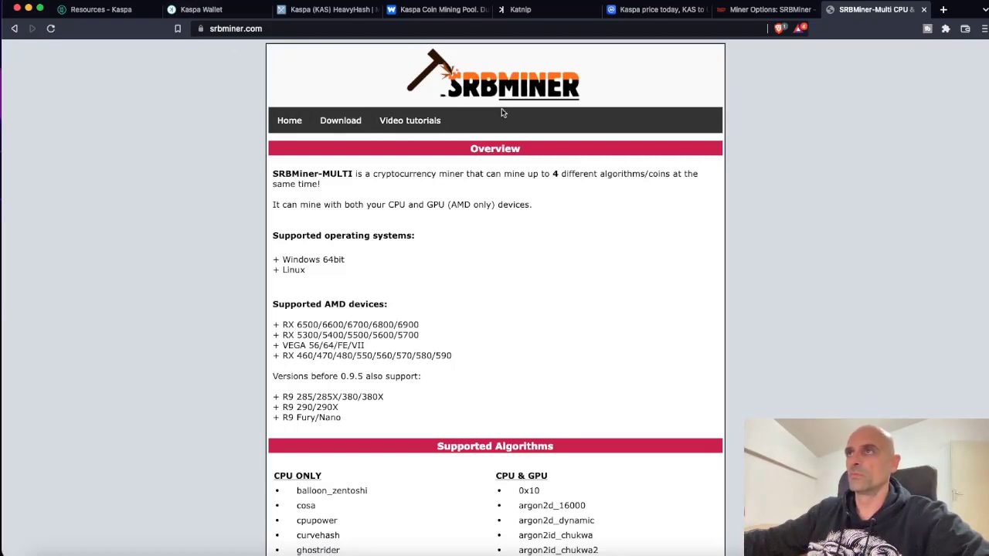
pyautogui.click(355, 120)
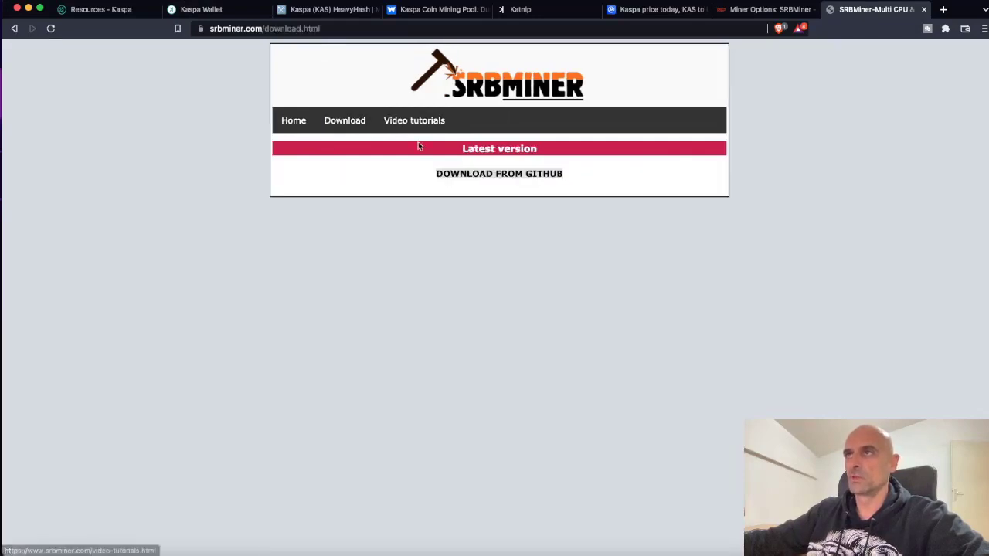
pyautogui.click(513, 178)
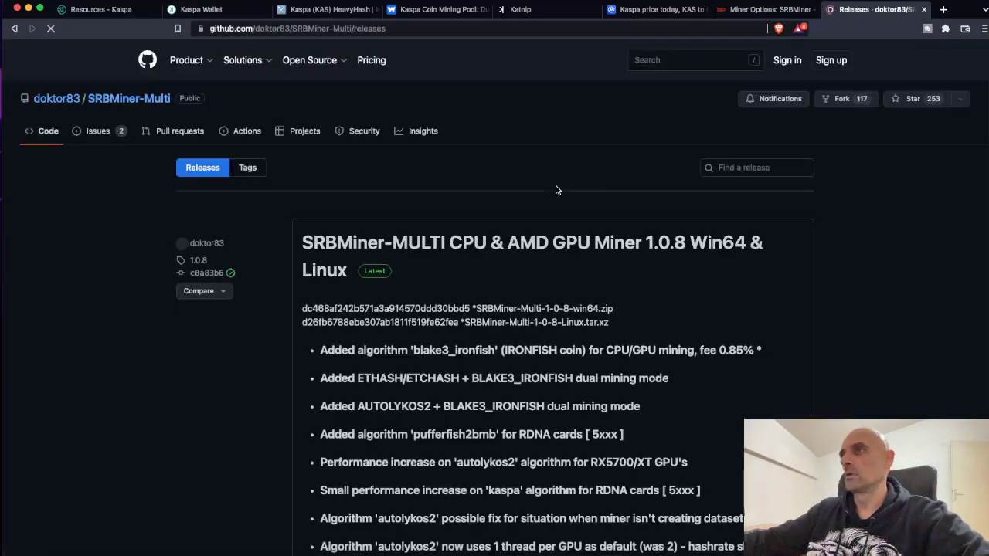
pyautogui.scroll(-5, 580, 257)
pyautogui.scroll(-3, 580, 257)
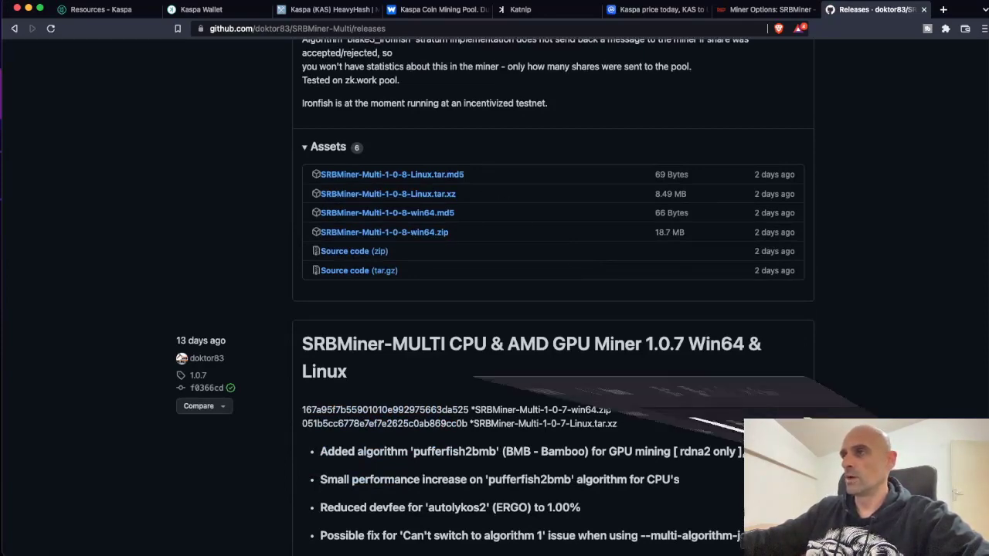
# Switch to Finder and open start-mining-kaspa.bat from the SRBMiner-Multi-1-0-8 folder in TextEdit
pyautogui.press('super+Tab')
pyautogui.click(172, 255)
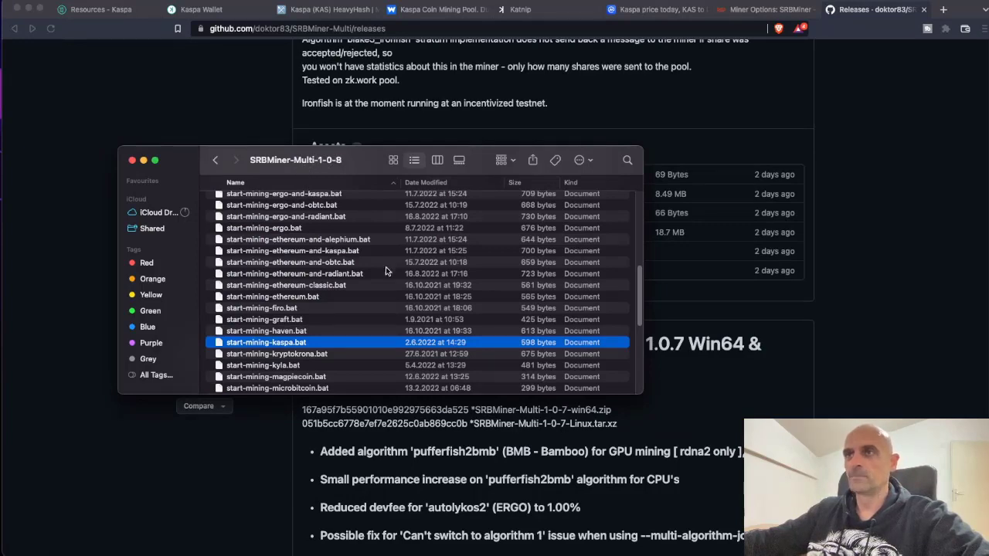
pyautogui.scroll(10, 385, 270)
pyautogui.scroll(-4, 348, 236)
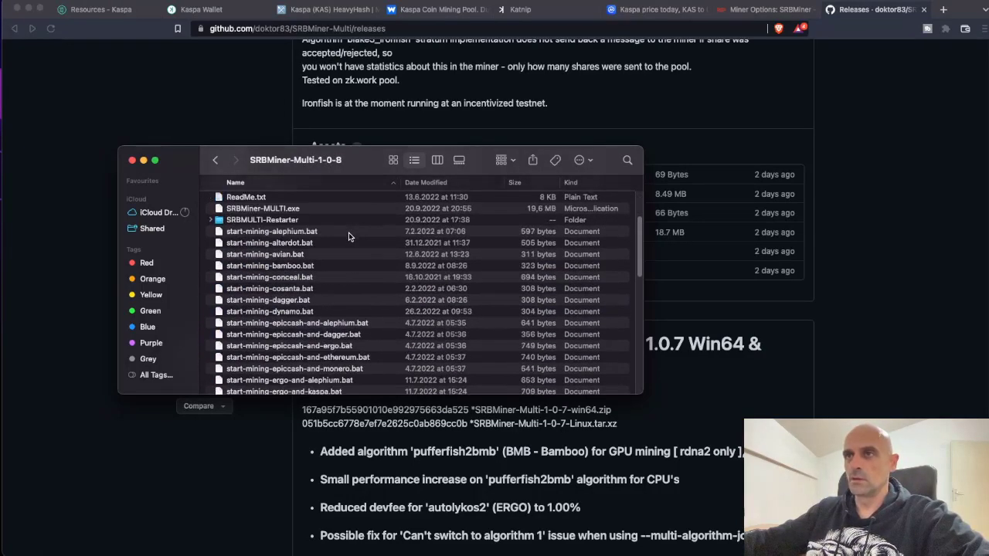
pyautogui.scroll(-8, 349, 236)
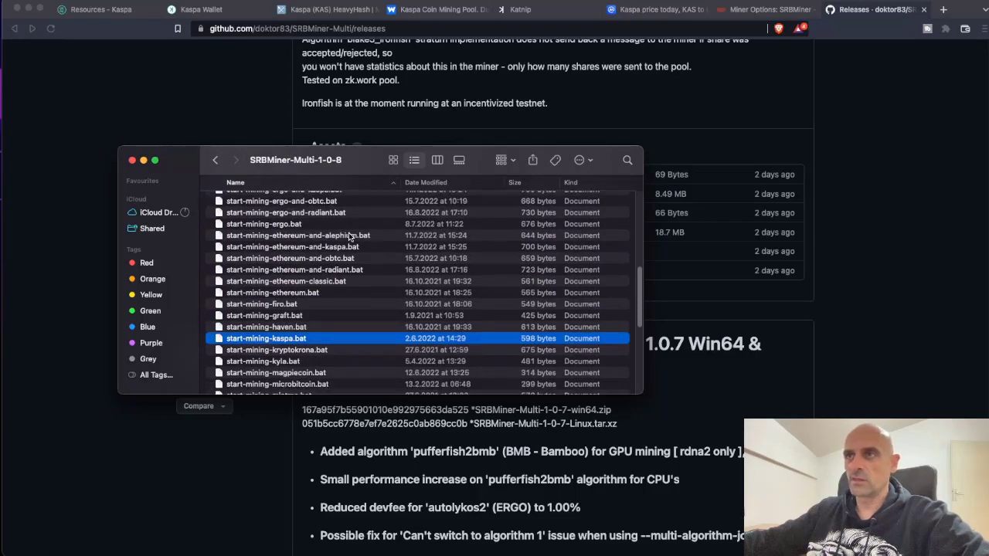
pyautogui.click(274, 353)
pyautogui.click(242, 341)
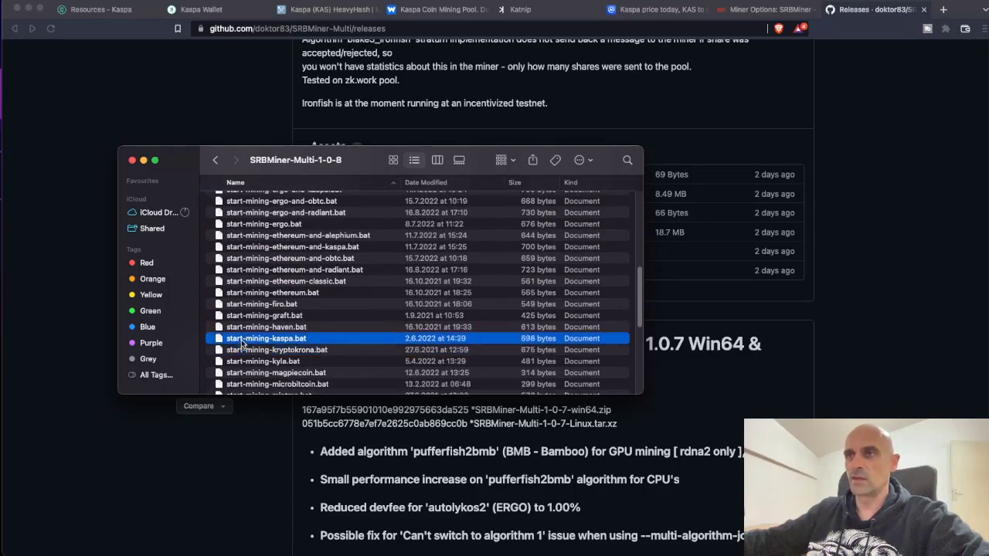
pyautogui.rightClick(285, 341)
pyautogui.moveTo(293, 360)
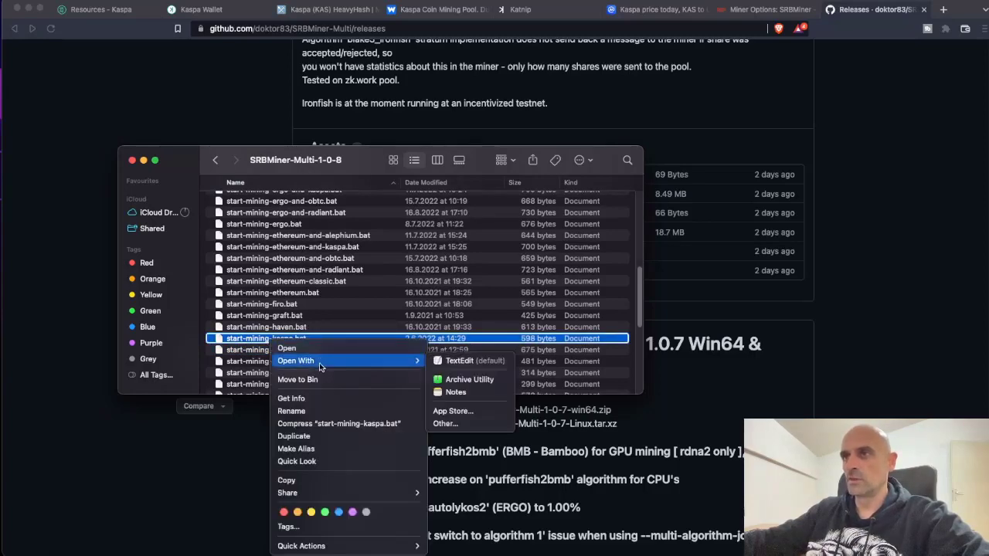
pyautogui.click(479, 361)
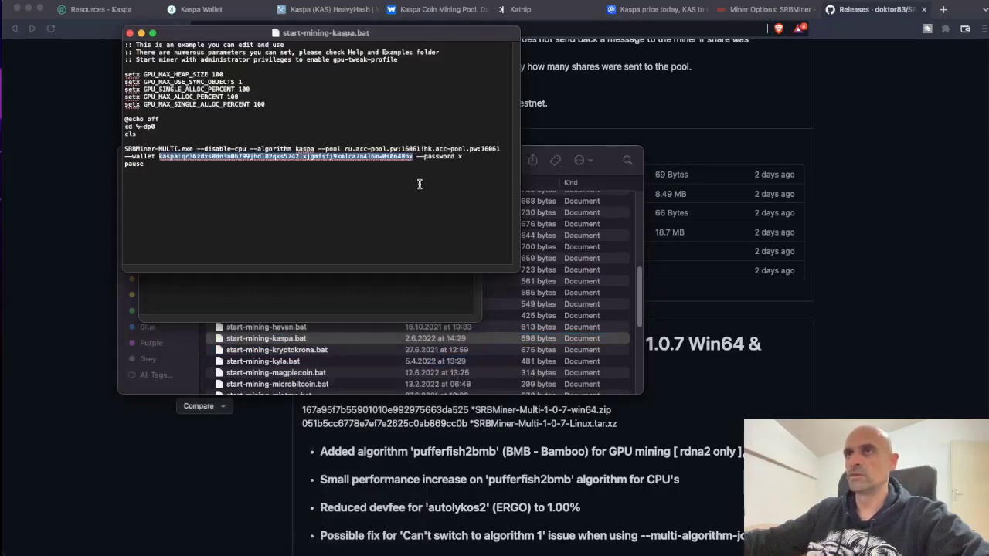
# Enlarge and reposition the start-mining-kaspa.bat window to examine the SRBMiner-MULTI.exe command line
pyautogui.moveTo(390, 33); pyautogui.dragTo(572, 158)
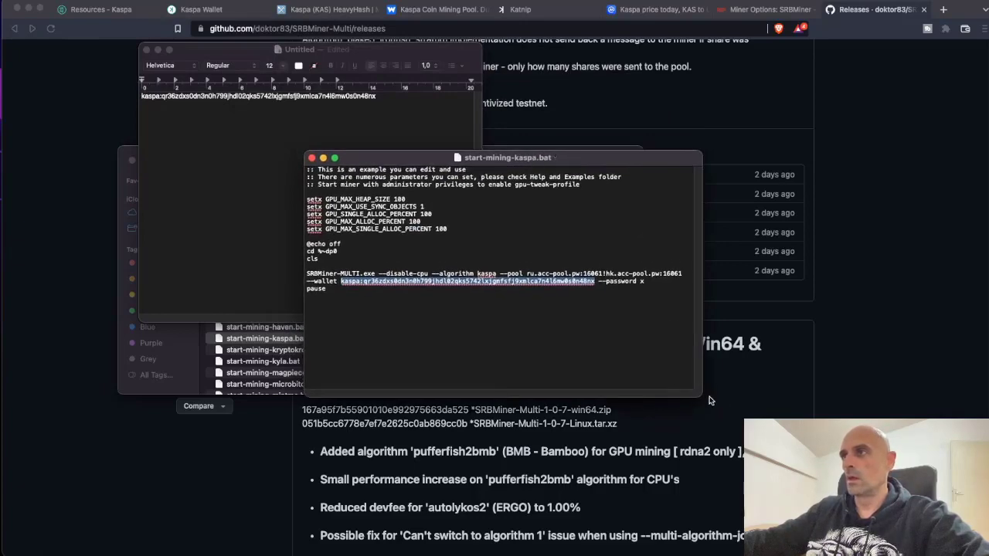
pyautogui.moveTo(700, 395); pyautogui.dragTo(919, 514)
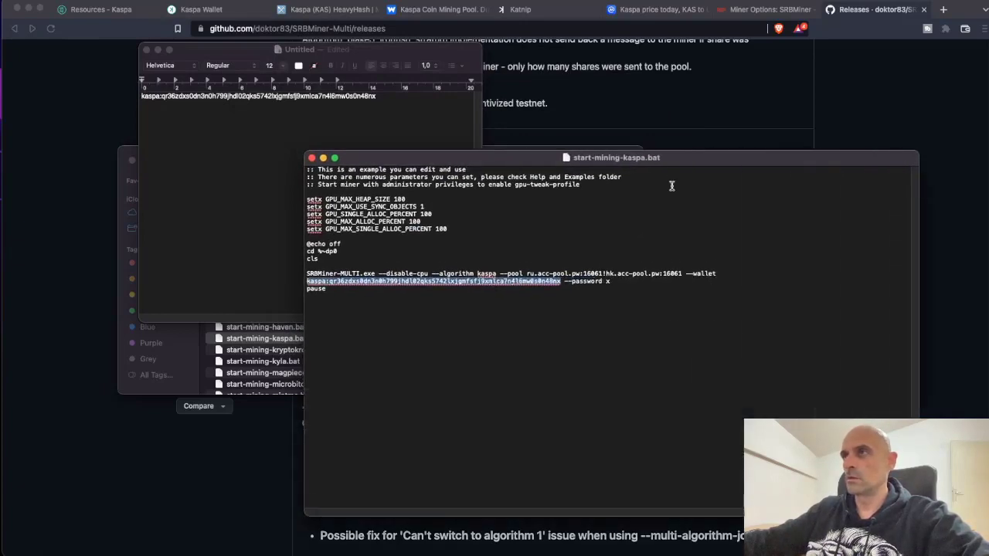
pyautogui.moveTo(710, 166); pyautogui.dragTo(642, 133)
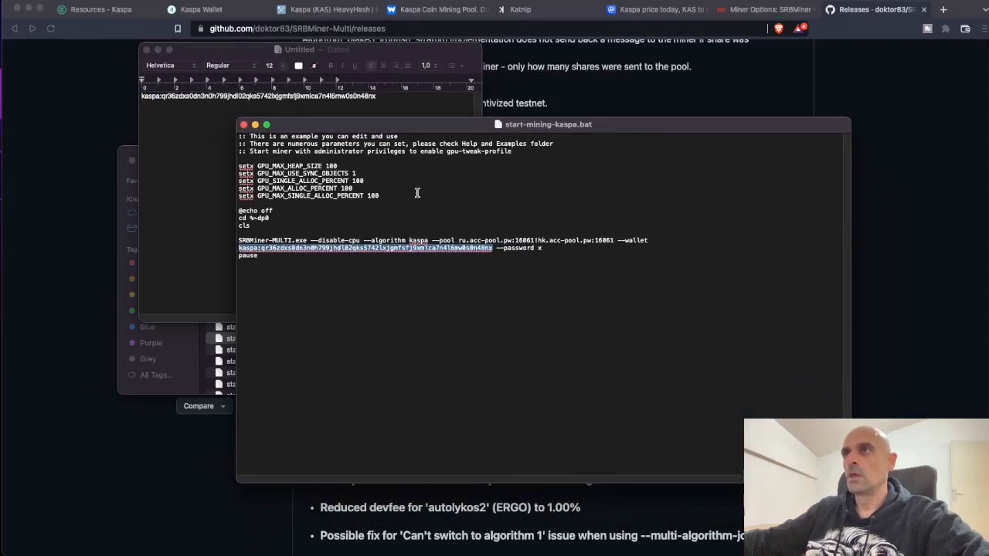
pyautogui.click(337, 242)
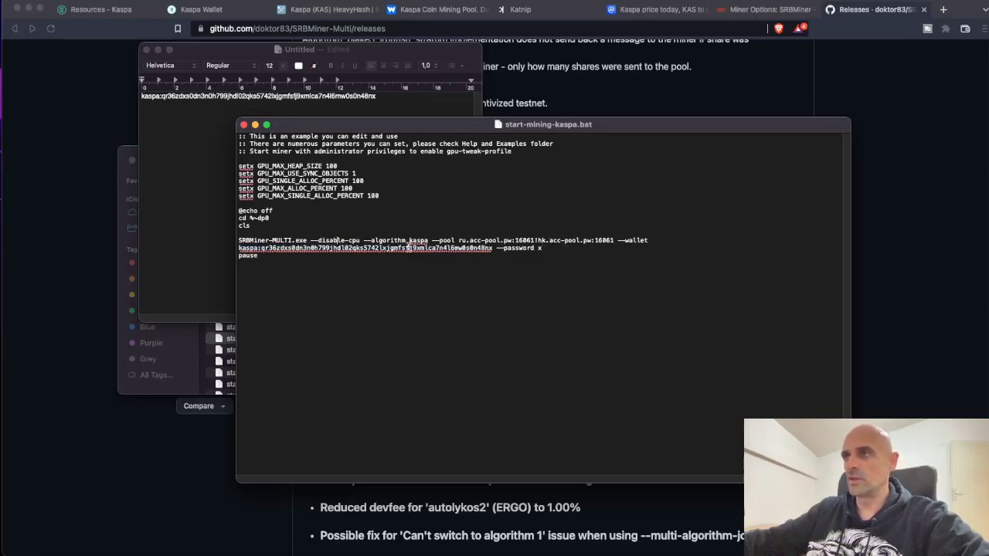
# Copy the full Windows miner command from the generated options on Hashrate.no
pyautogui.click(765, 10)
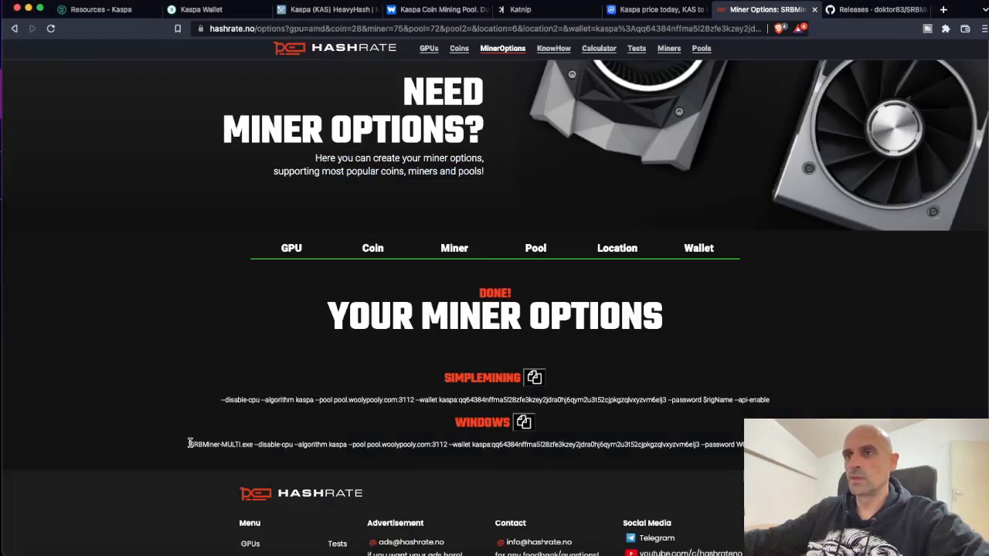
pyautogui.moveTo(190, 443); pyautogui.dragTo(772, 444)
pyautogui.press('super+c')
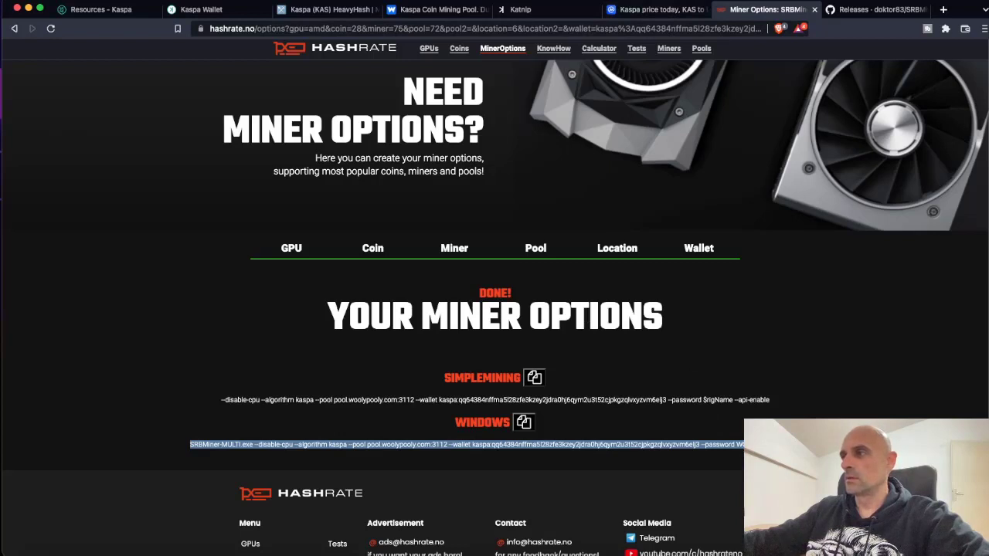
# Replace the SRBMiner-MULTI.exe command in start-mining-kaspa.bat with the copied Windows command and remove the extra blank lines before pause
pyautogui.press('super+Tab')
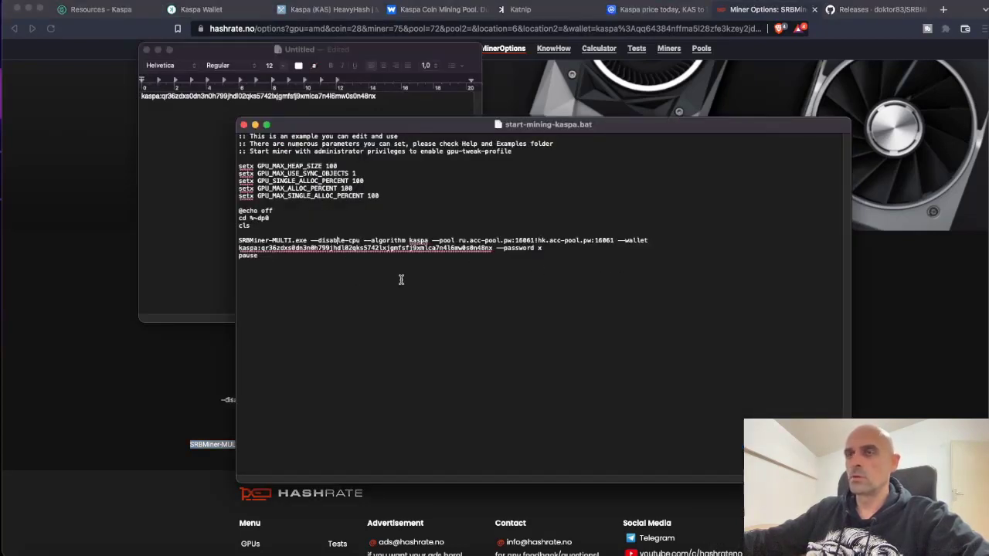
pyautogui.moveTo(238, 241); pyautogui.dragTo(545, 249)
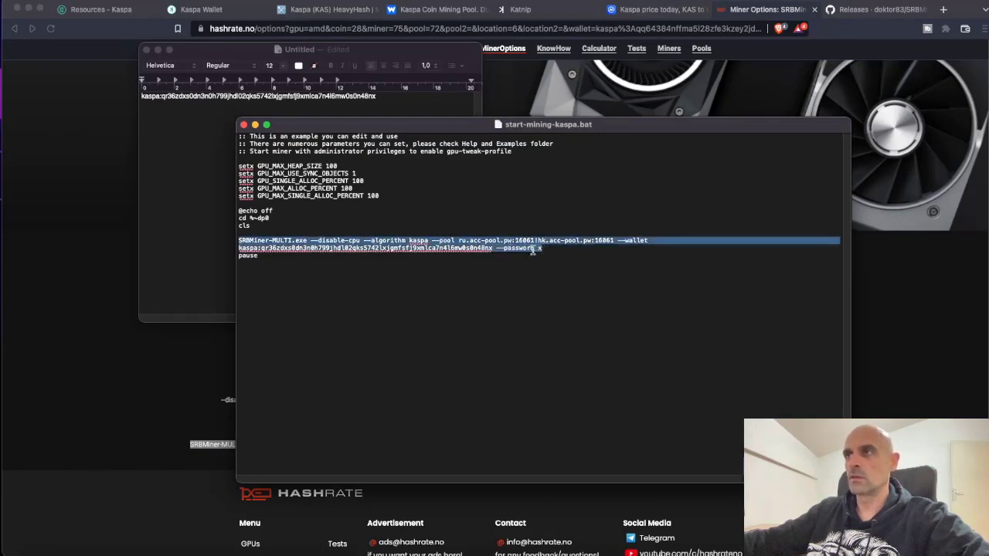
pyautogui.rightClick(521, 251)
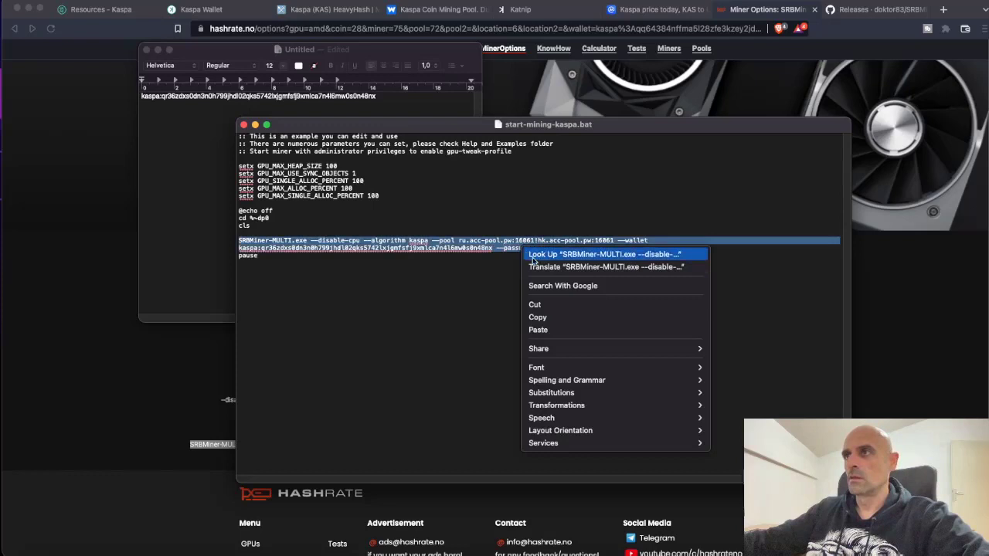
pyautogui.click(539, 331)
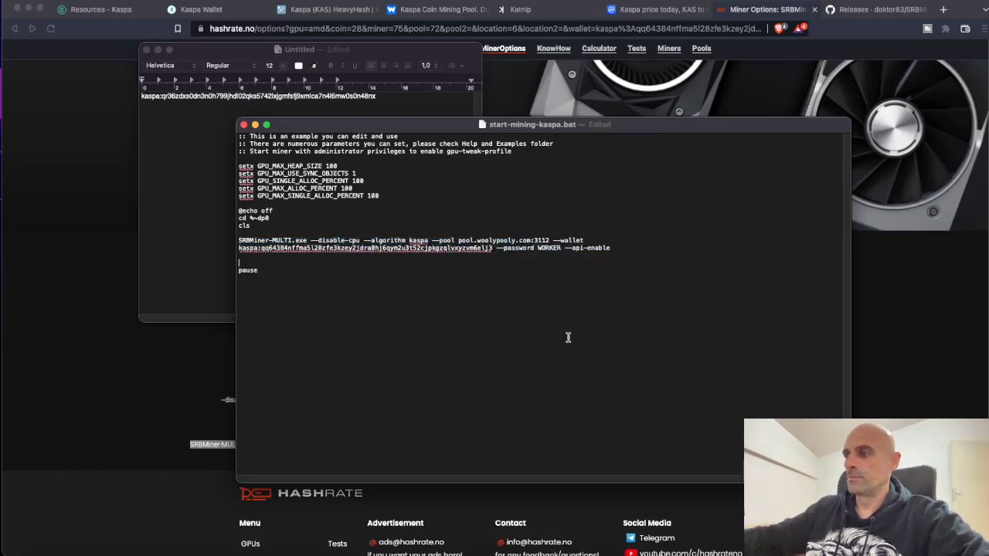
pyautogui.press('BackSpace')
pyautogui.press('BackSpace')
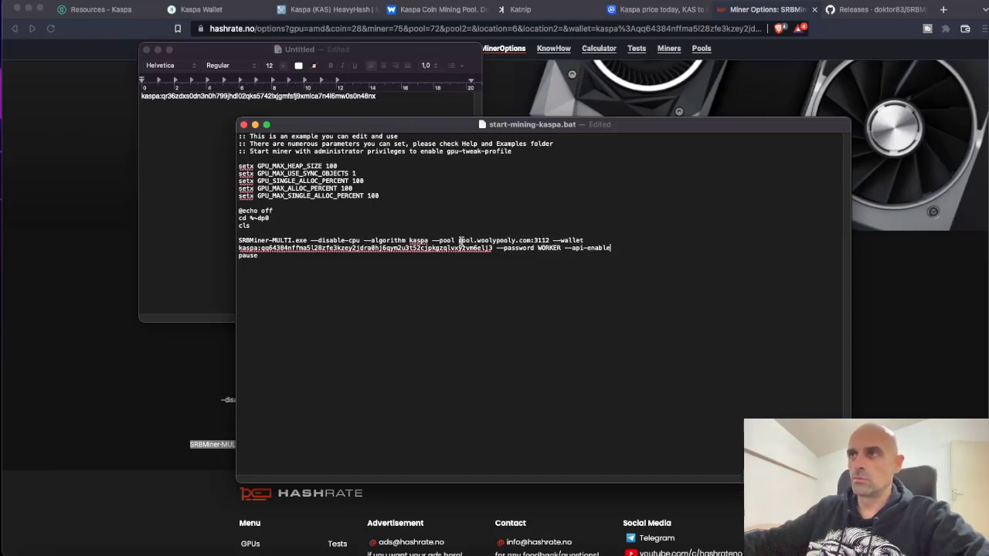
# Check the WoolyPooly pool address and replace the placeholder after --password with the pool password
pyautogui.moveTo(459, 241); pyautogui.dragTo(550, 241)
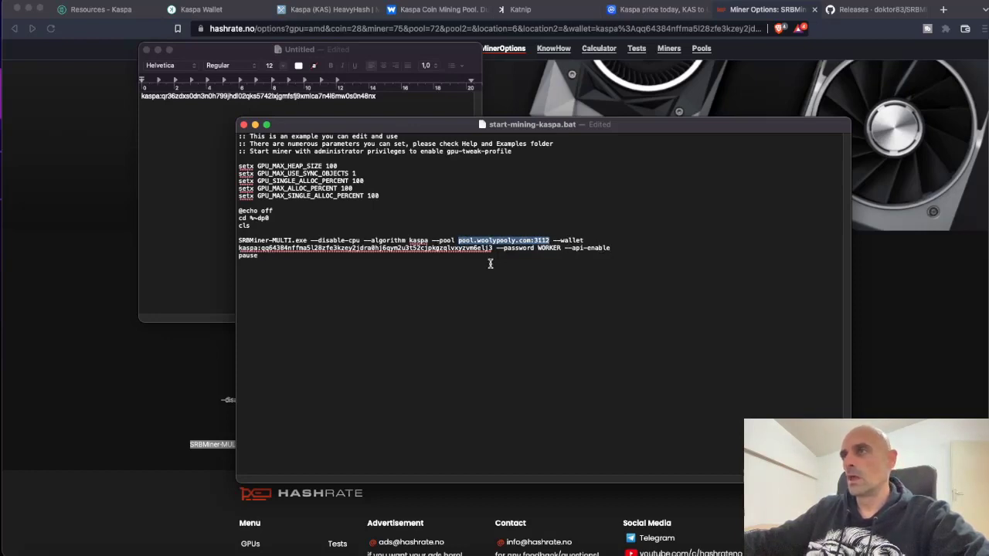
pyautogui.click(561, 251)
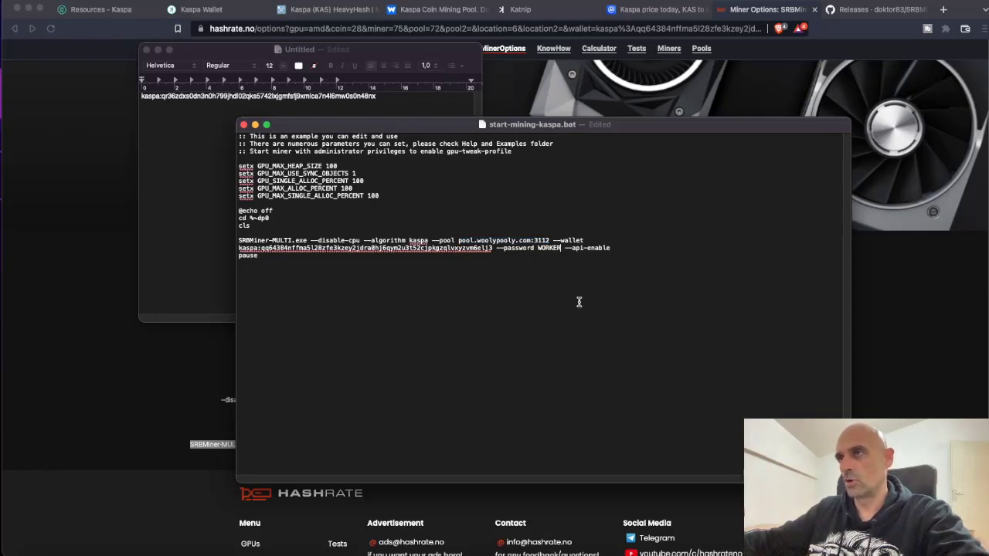
pyautogui.press('BackSpace')
pyautogui.press('BackSpace')
pyautogui.press('BackSpace')
pyautogui.press('BackSpace')
pyautogui.press('BackSpace')
pyautogui.press('BackSpace')
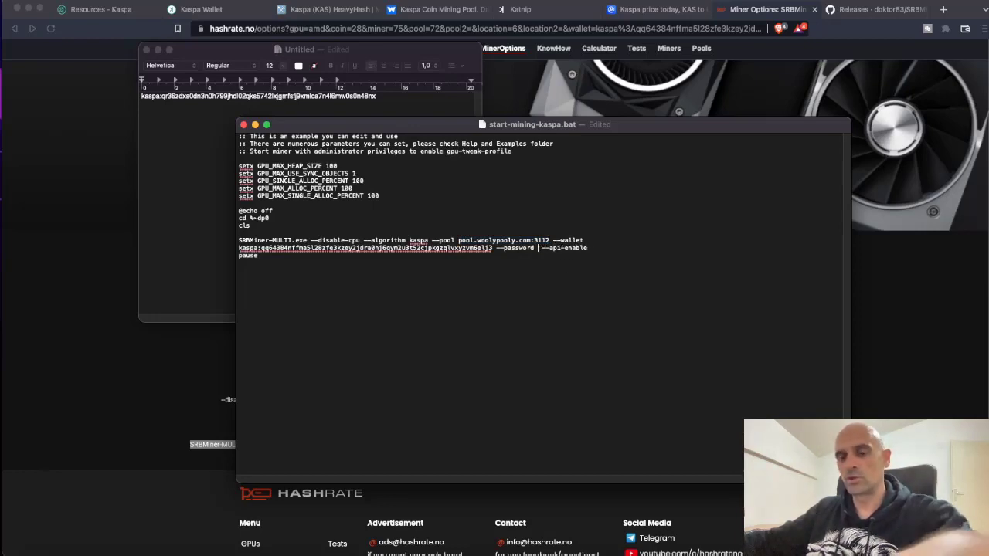
pyautogui.write('x')
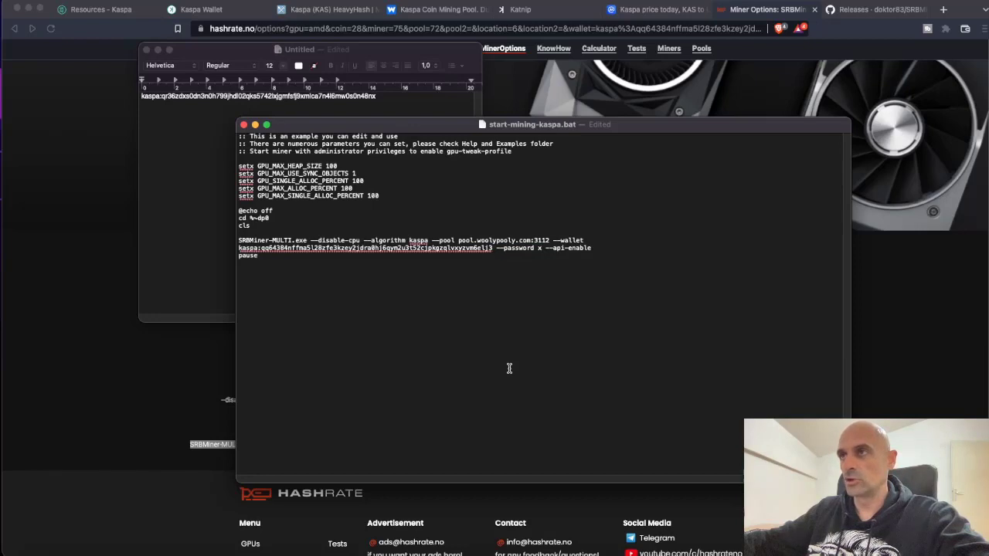
# Append the worker name .WORKER to the wallet address in start-mining-kaspa.bat and save the file
pyautogui.write('.')
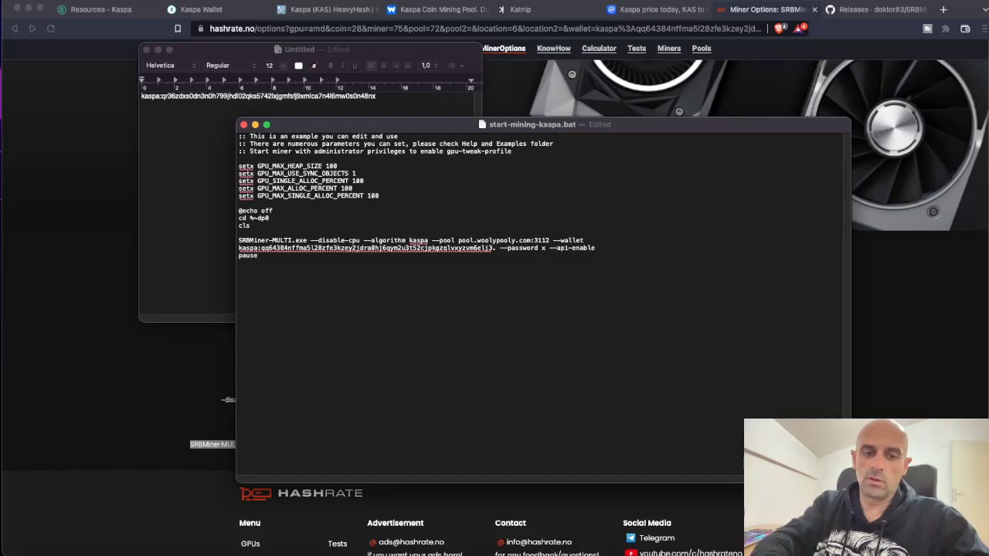
pyautogui.write('WOR')
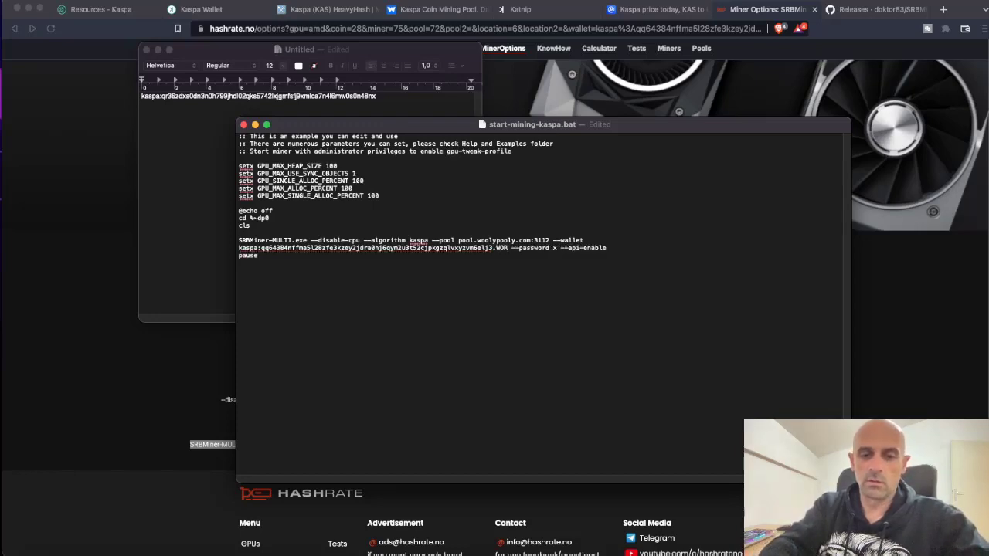
pyautogui.write('KER')
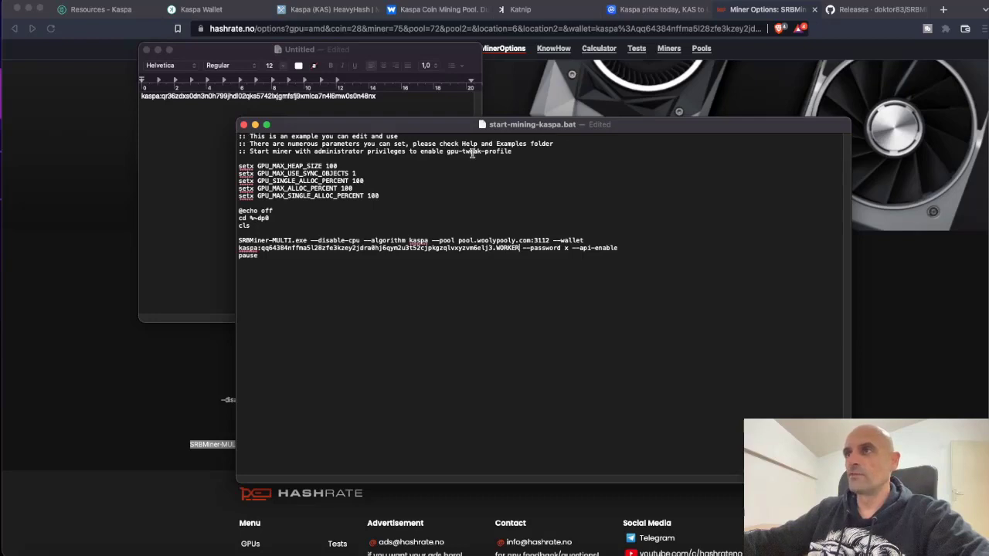
pyautogui.click(91, 7)
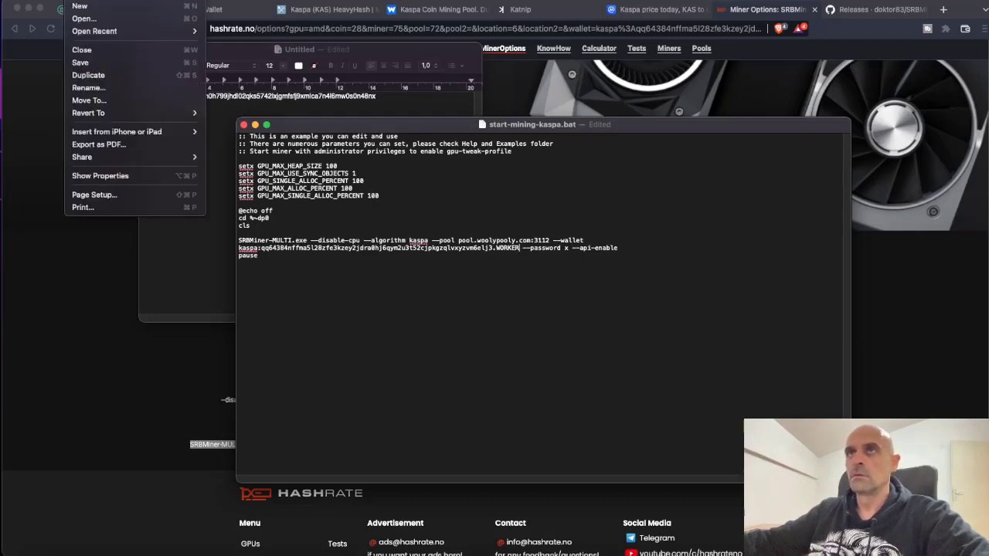
pyautogui.click(103, 63)
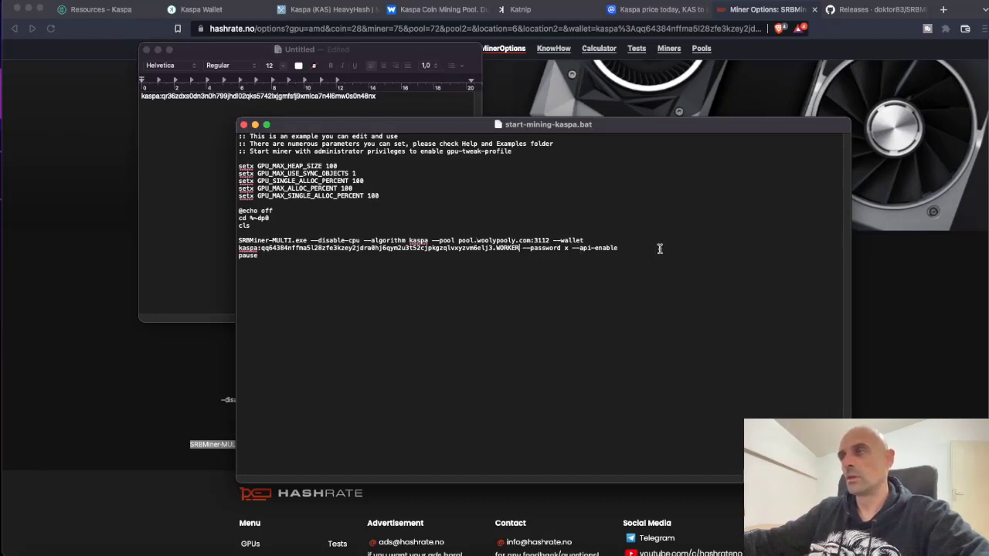
# Switch to SimpleMining.net and start a new group config named KASPA-MINING-AMD with Run As Root enabled
pyautogui.press('super+Tab')
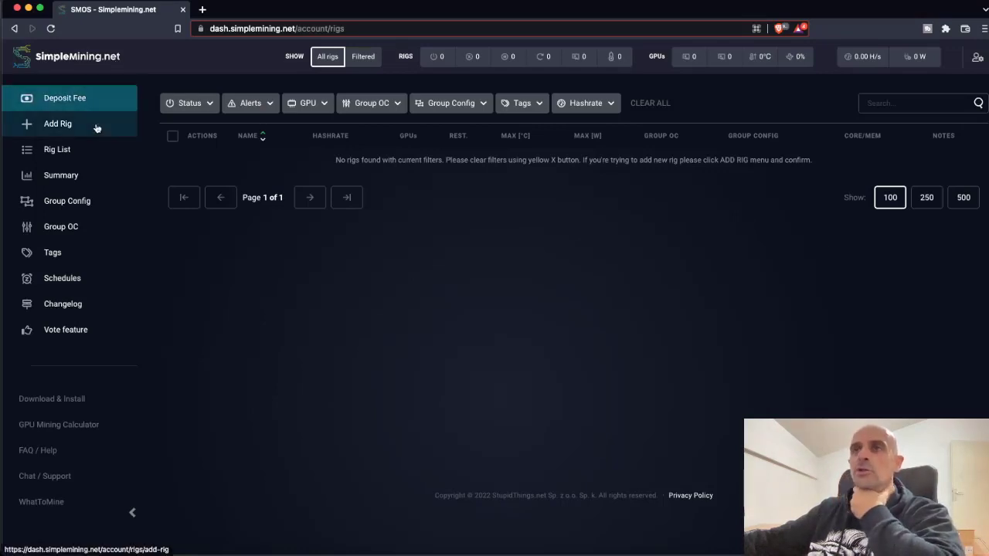
pyautogui.click(68, 202)
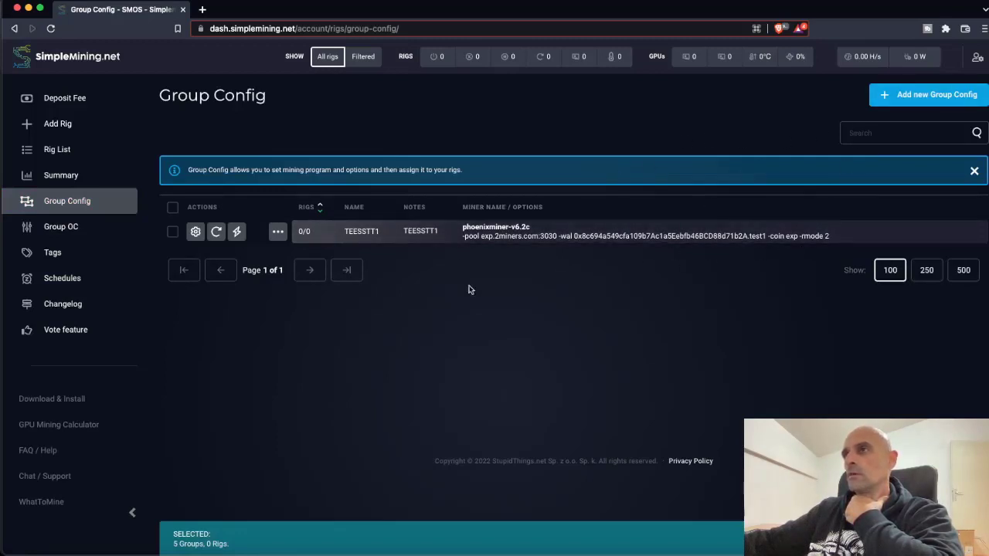
pyautogui.click(948, 101)
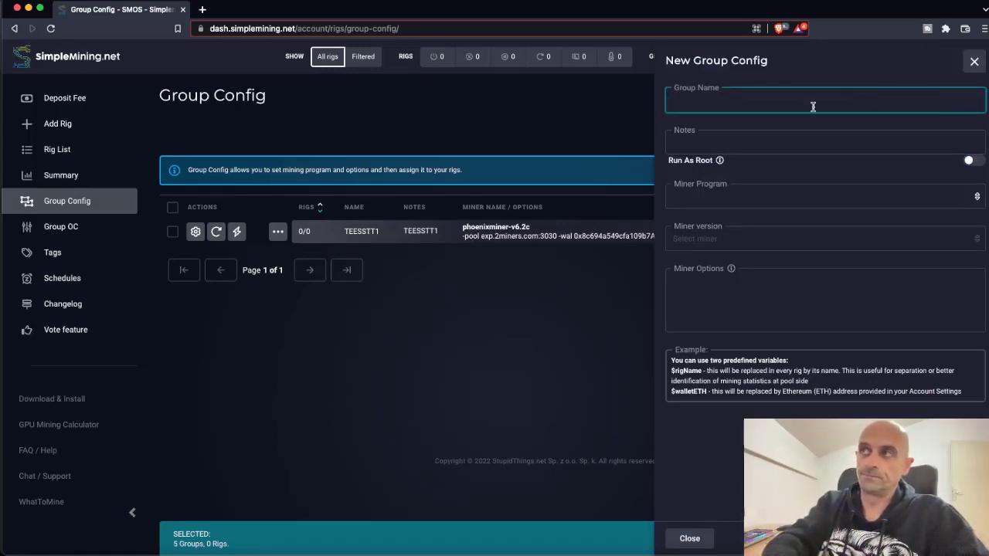
pyautogui.write('KAS')
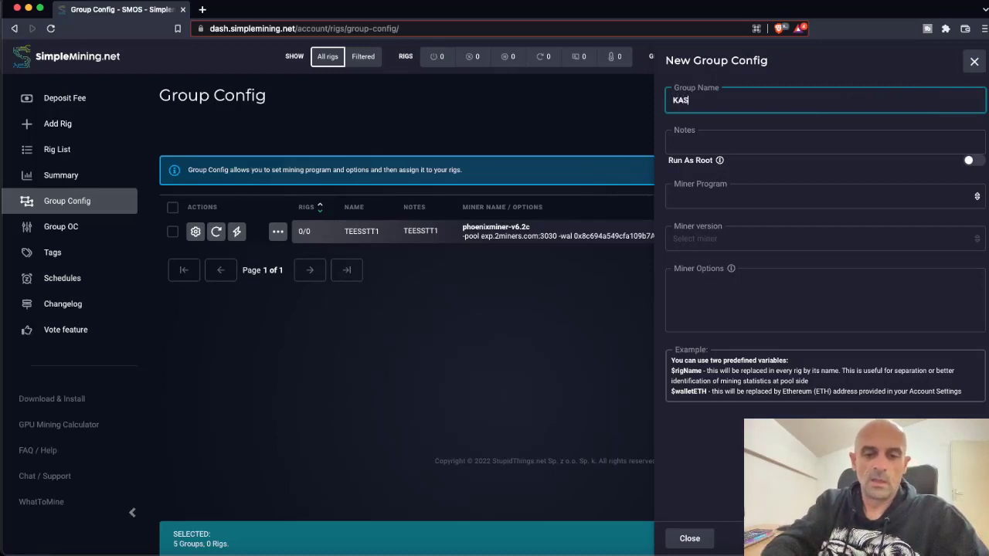
pyautogui.write('PA-MINING')
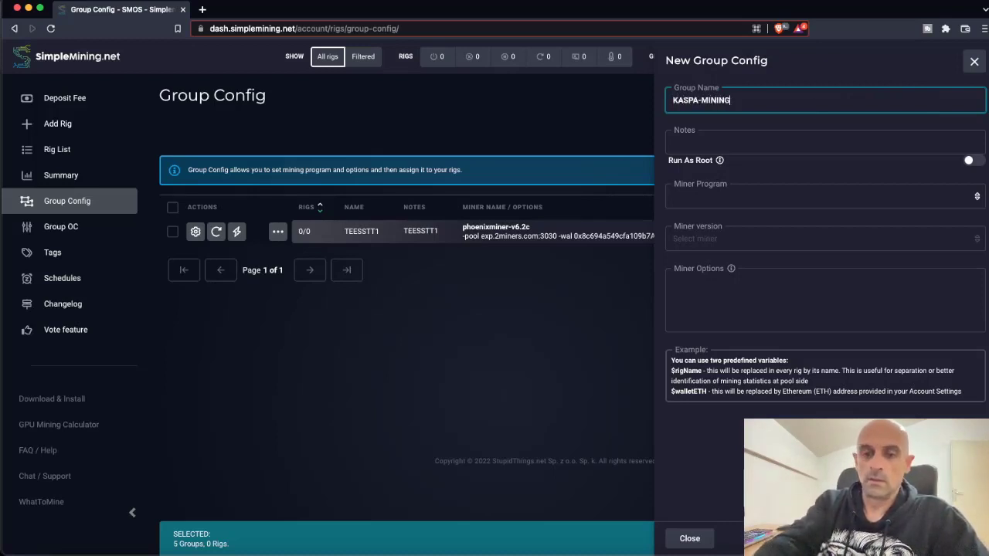
pyautogui.write('-AMD')
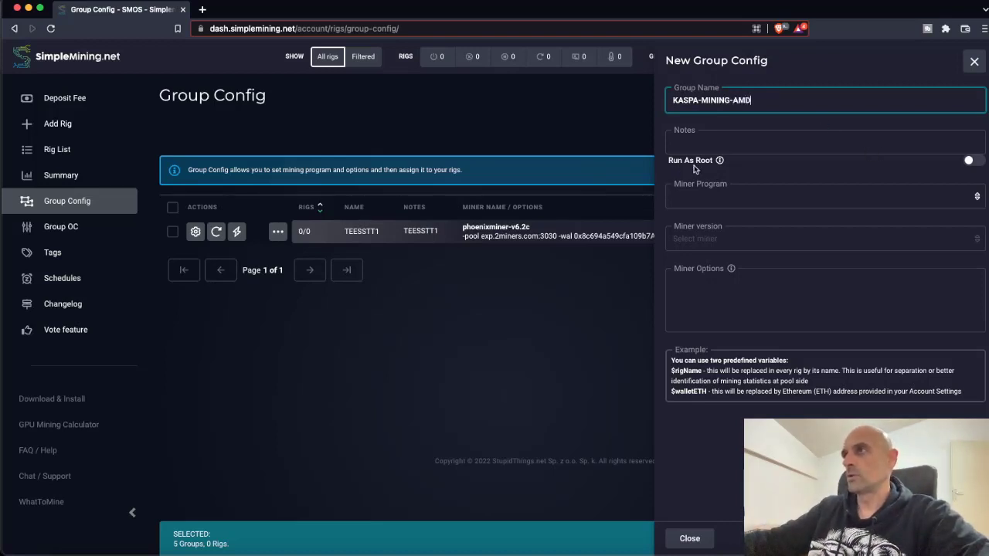
pyautogui.click(977, 162)
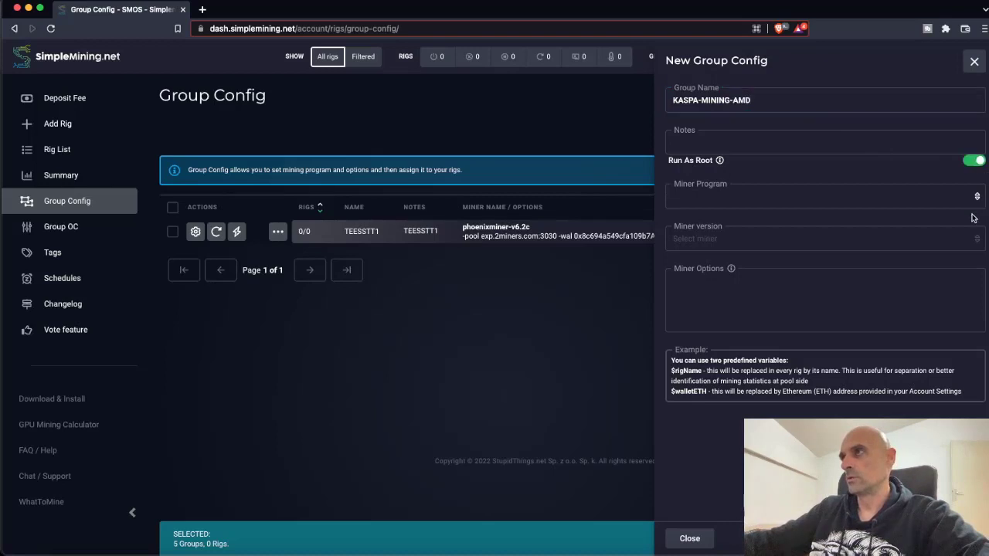
# Set the group config's miner program to srbminer-multi and its version to srbminer-multi-v1.0.8
pyautogui.click(885, 204)
pyautogui.scroll(-5, 816, 260)
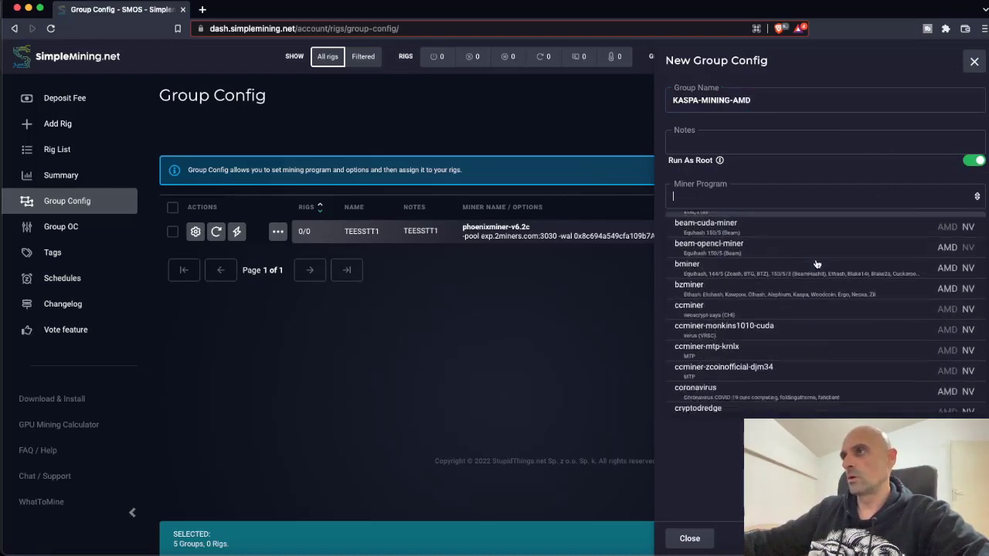
pyautogui.scroll(3, 817, 264)
pyautogui.scroll(-6, 817, 264)
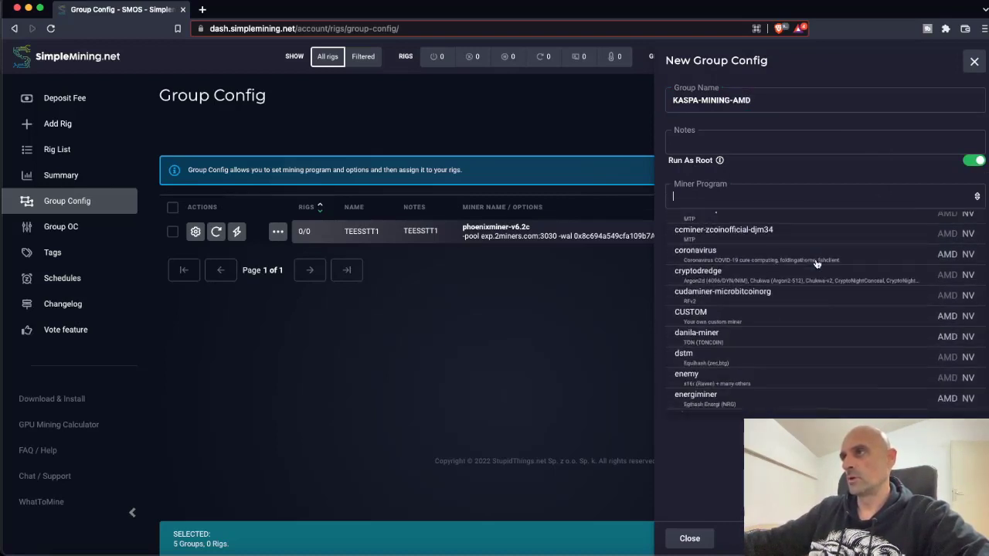
pyautogui.scroll(-10, 817, 264)
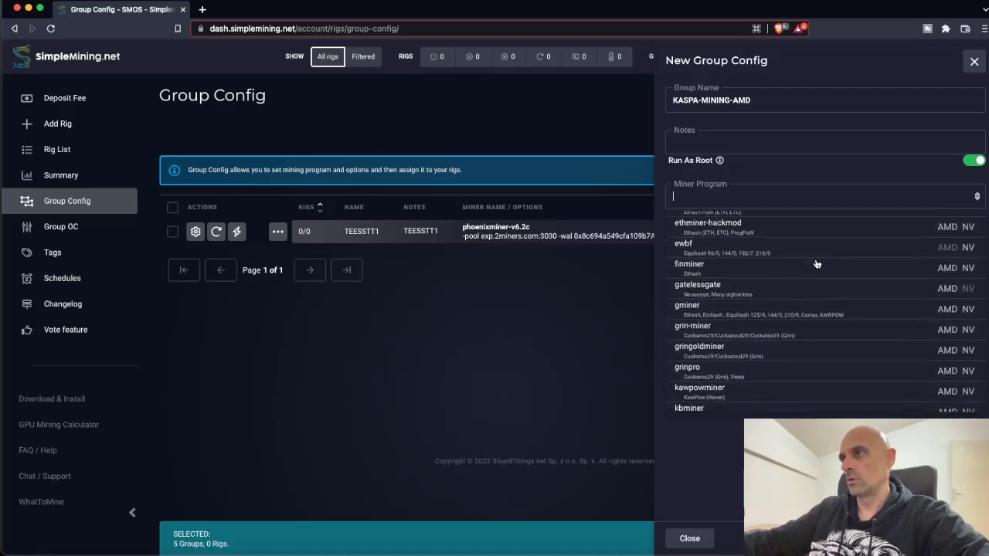
pyautogui.scroll(-10, 817, 264)
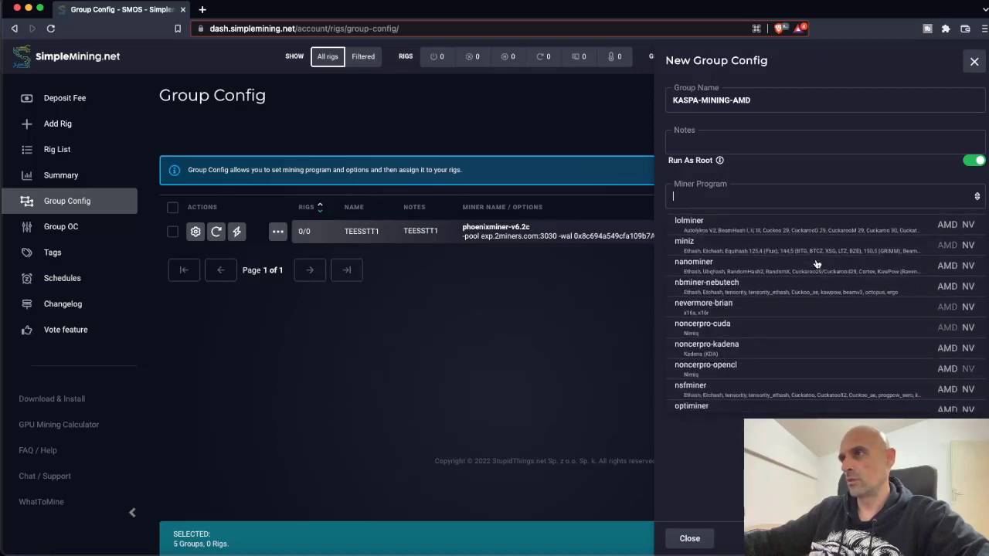
pyautogui.scroll(-8, 816, 264)
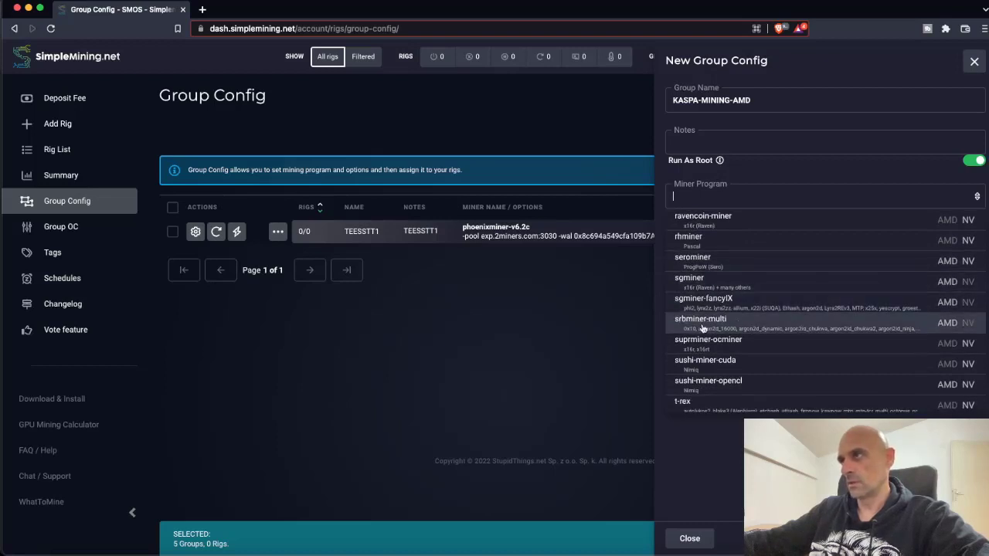
pyautogui.click(815, 325)
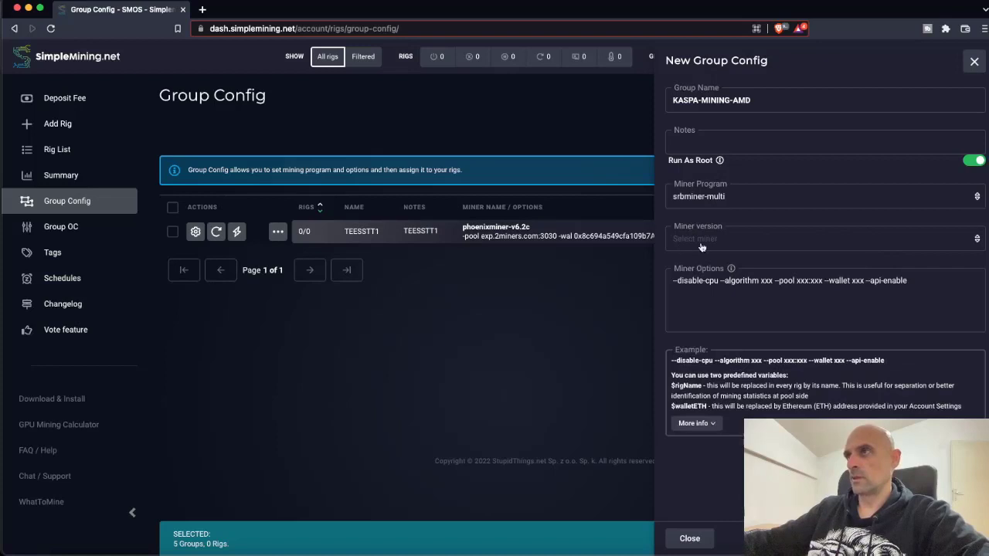
pyautogui.click(773, 242)
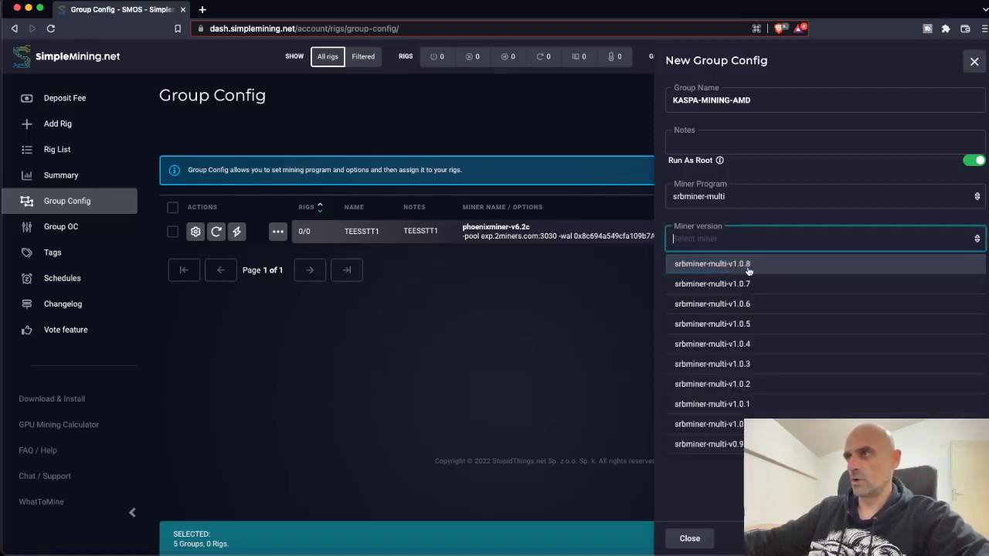
pyautogui.click(748, 267)
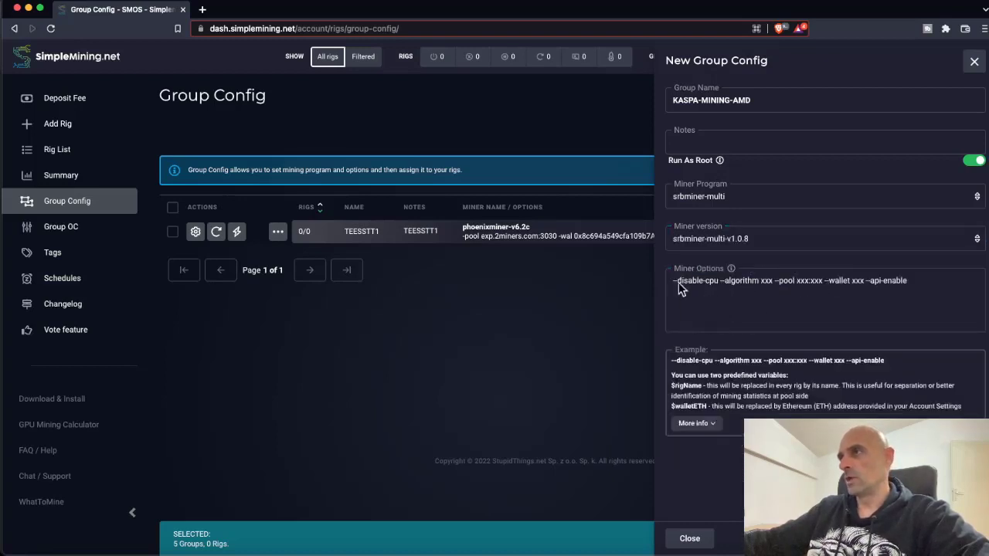
# Switch to the Hashrate.no miner options page and copy the generated SimpleMining options line
pyautogui.click(796, 280)
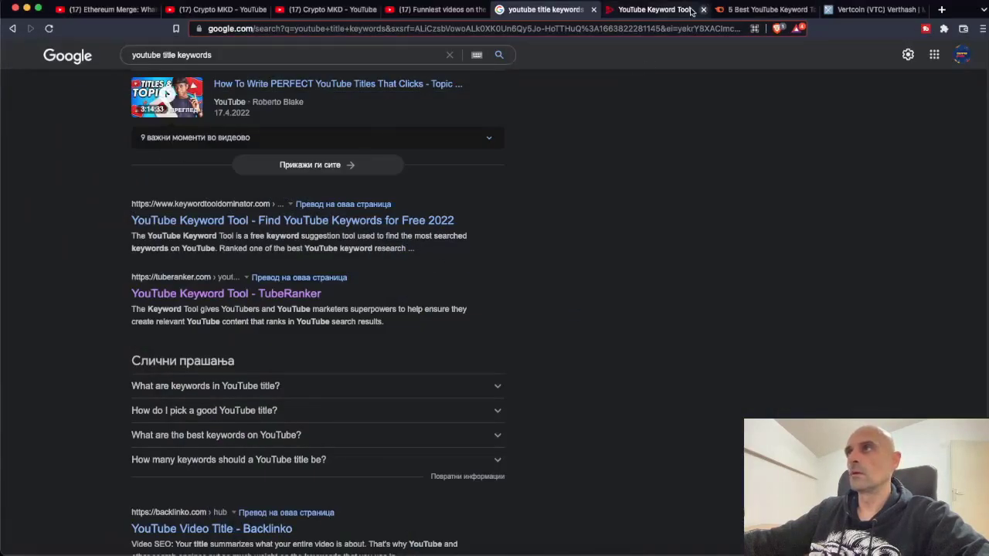
pyautogui.click(24, 10)
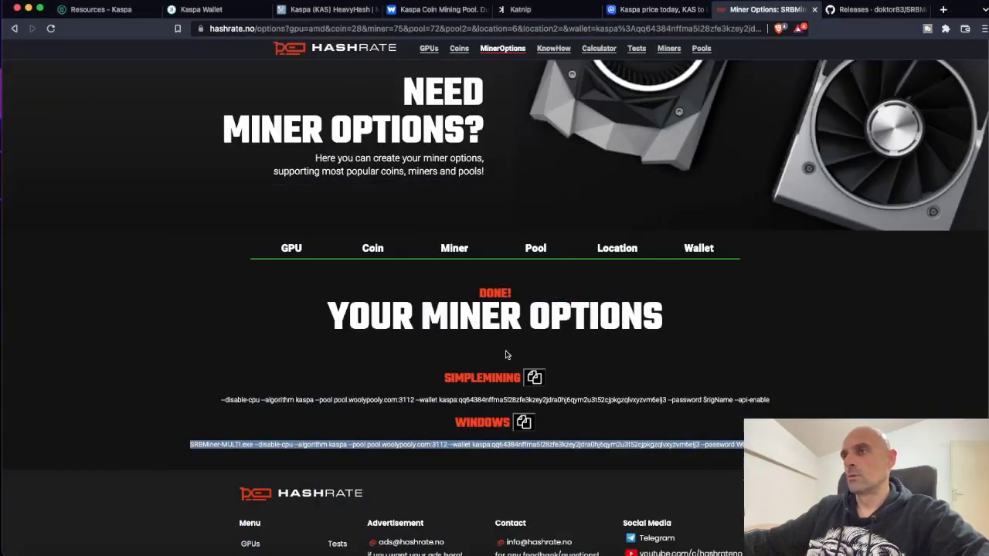
pyautogui.click(262, 400)
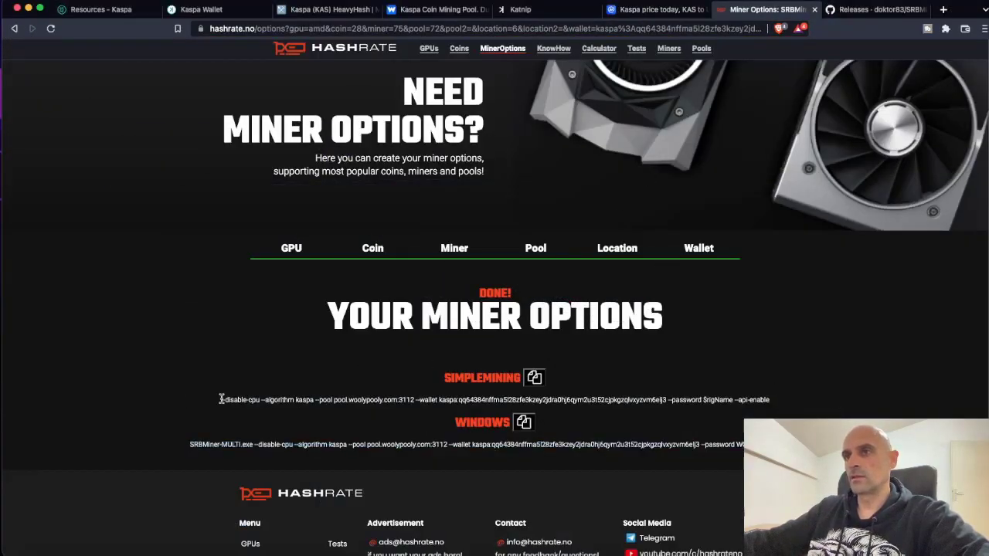
pyautogui.moveTo(222, 400); pyautogui.dragTo(793, 405)
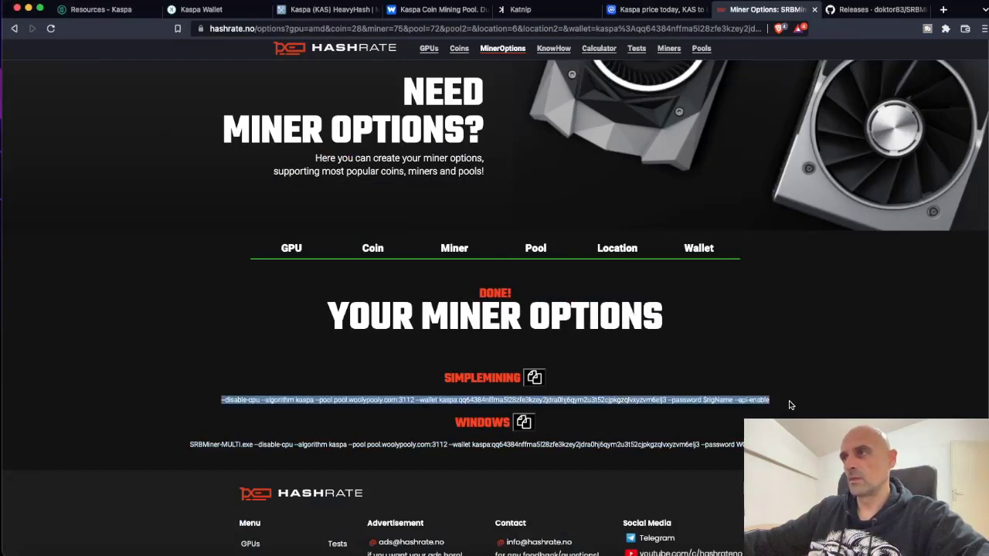
pyautogui.click(533, 382)
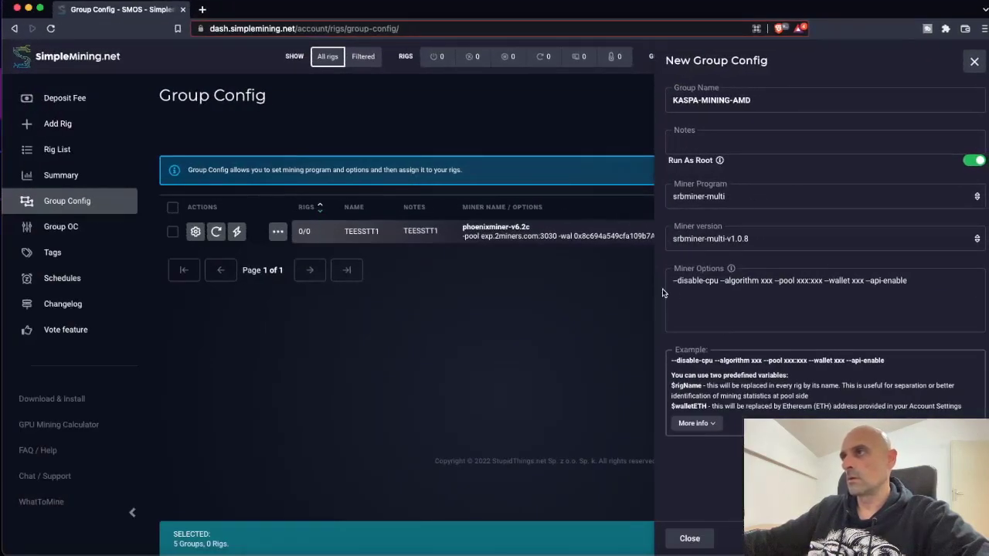
# Replace the placeholder Miner Options in the SimpleMining group config with the copied Kaspa options
pyautogui.moveTo(670, 281); pyautogui.dragTo(965, 280)
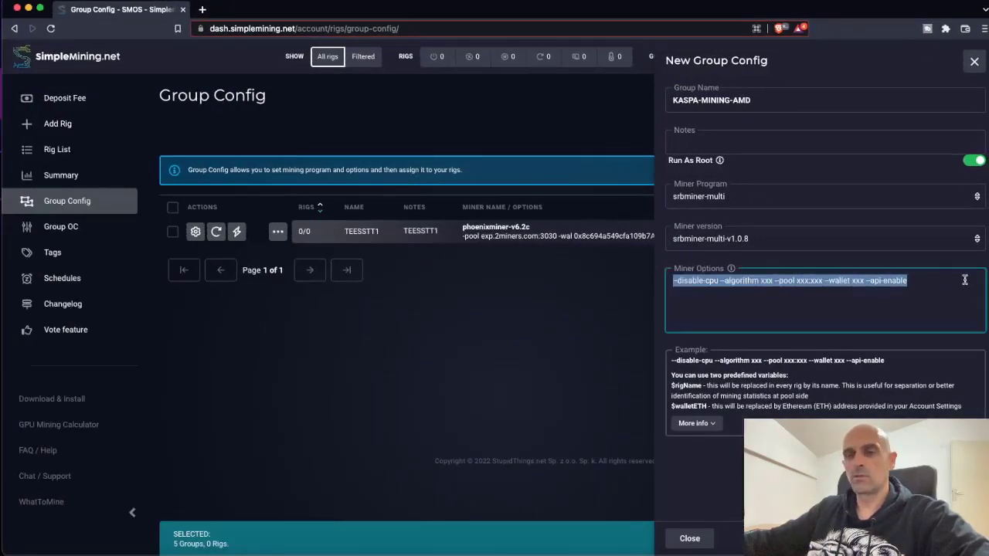
pyautogui.rightClick(831, 282)
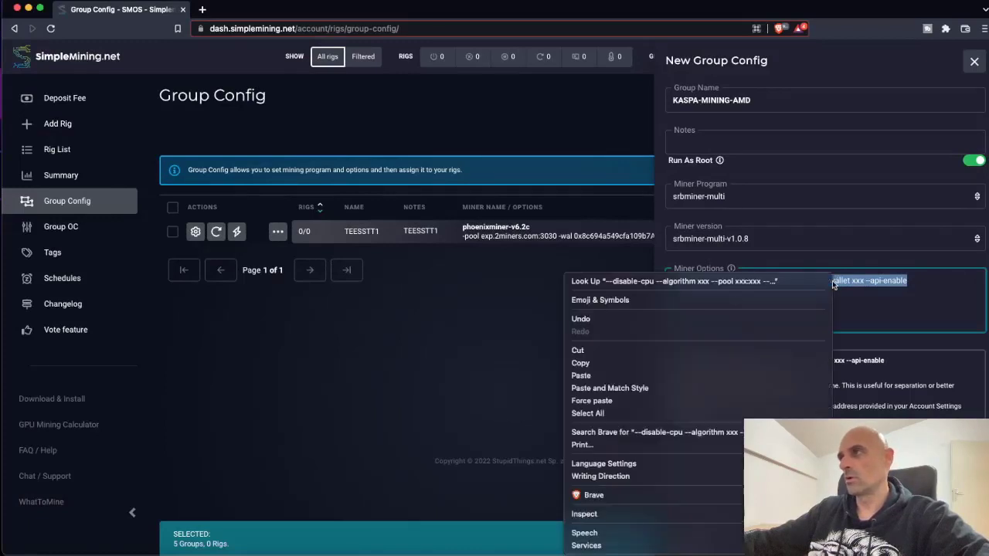
pyautogui.click(629, 374)
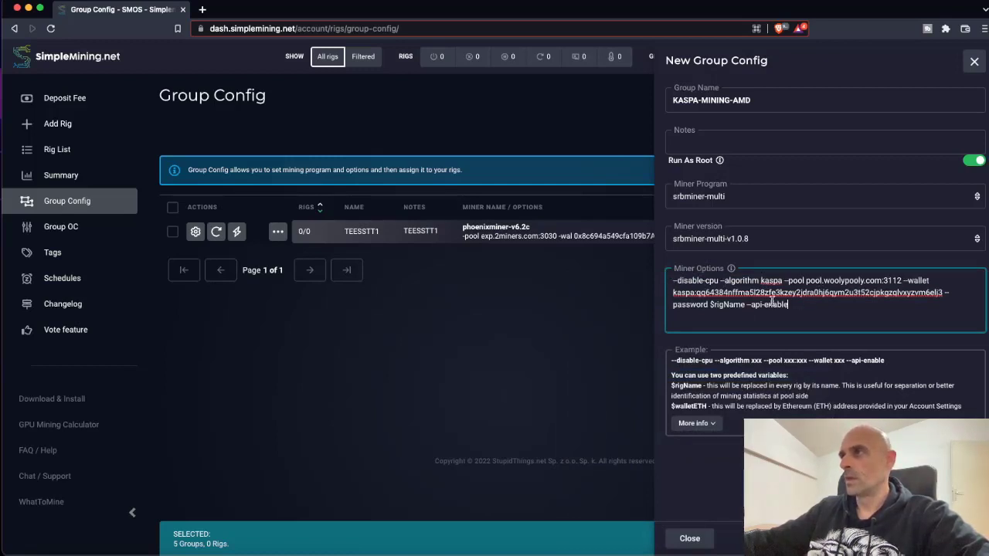
# Replace $rigName after --password in the Miner Options with the pool password
pyautogui.click(744, 306)
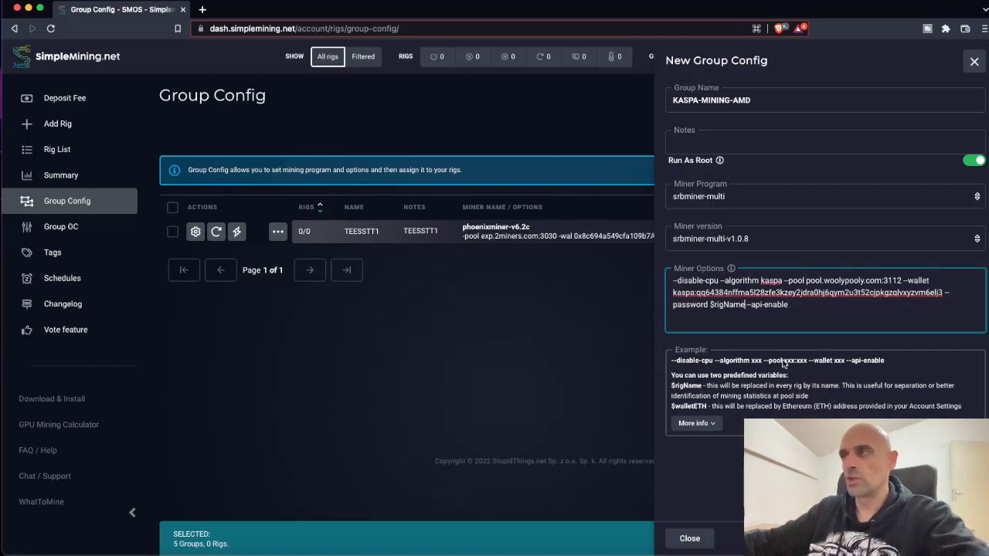
pyautogui.press('BackSpace')
pyautogui.press('BackSpace')
pyautogui.press('BackSpace')
pyautogui.press('BackSpace')
pyautogui.press('BackSpace')
pyautogui.press('BackSpace')
pyautogui.press('BackSpace')
pyautogui.press('BackSpace')
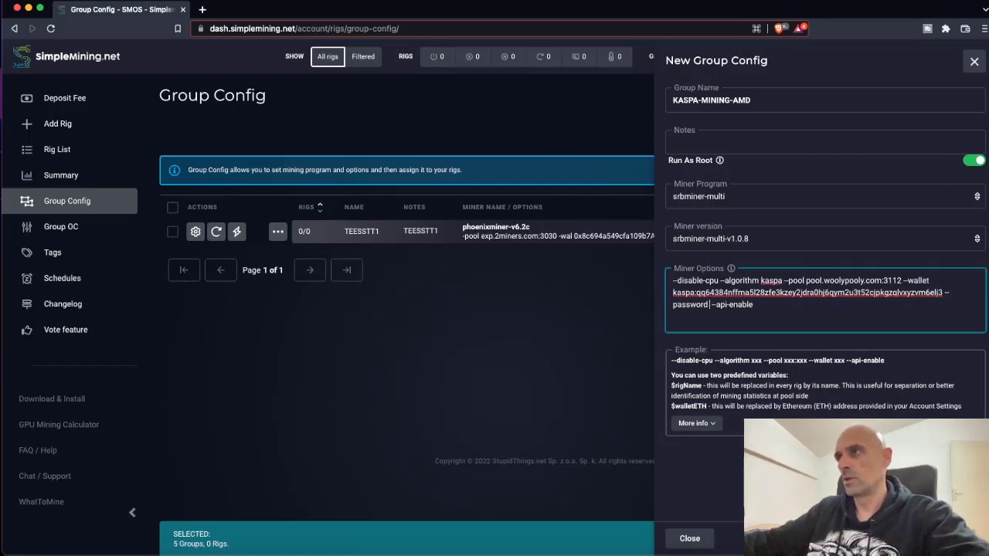
pyautogui.write('x')
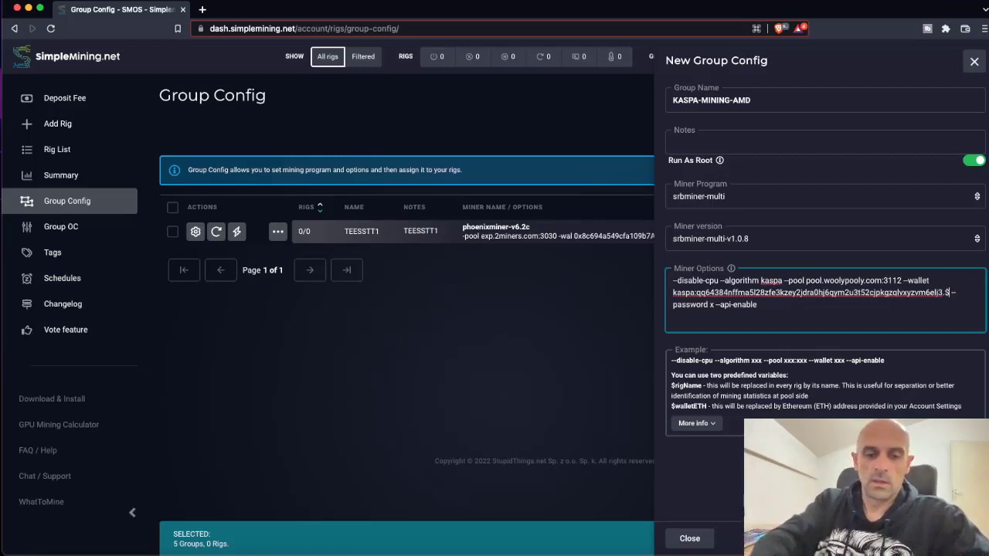
# Append .$rigName to the wallet address in the Miner Options and save the new group config
pyautogui.write('rigName')
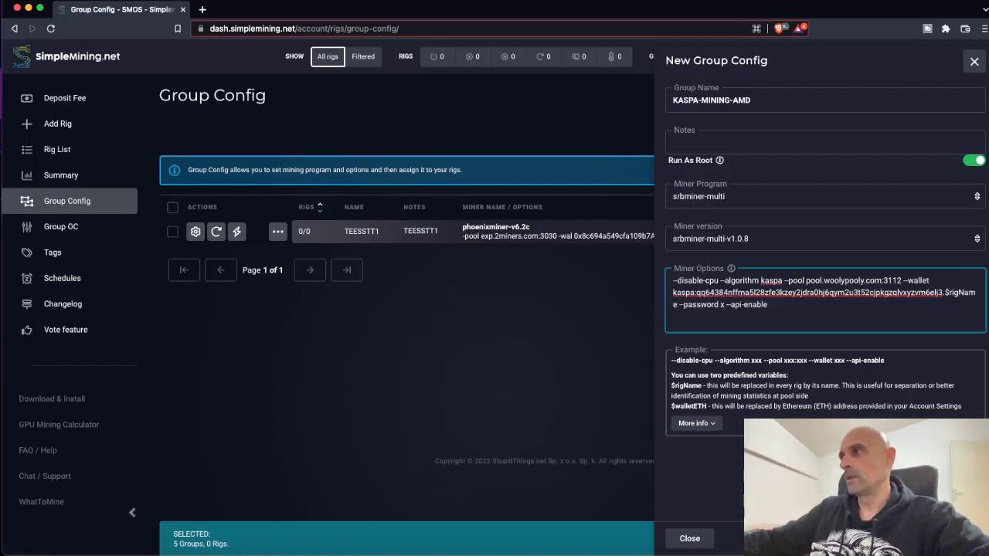
pyautogui.click(961, 539)
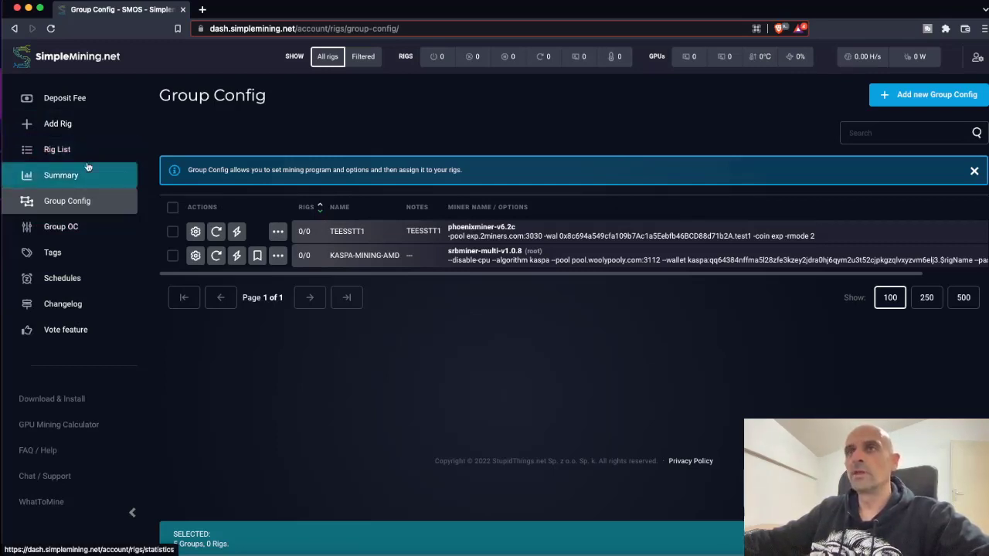
# Switch to the CoinMarketCap page for Kaspa and check the coin's price overview
pyautogui.click(29, 8)
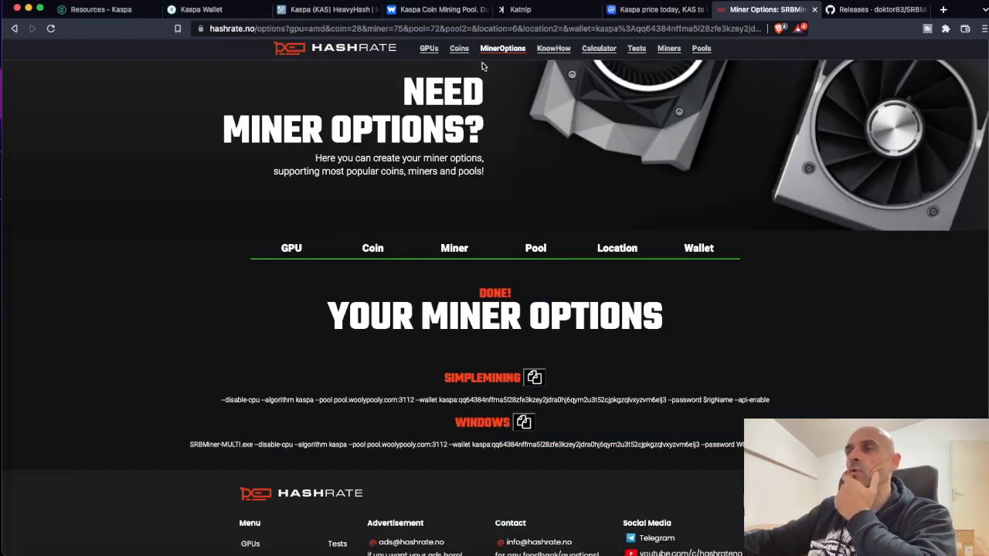
pyautogui.click(655, 10)
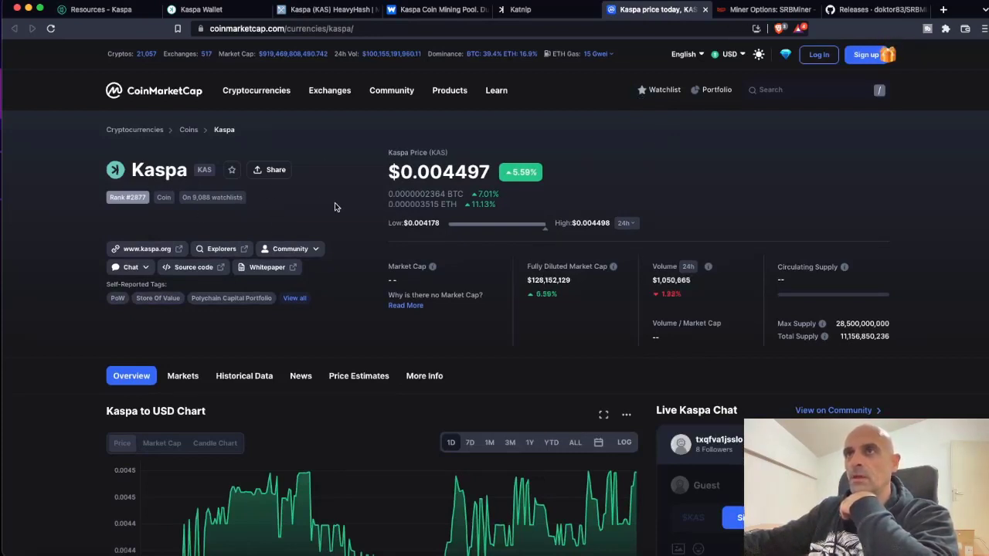
# Examine the Kaspa markets listing to see which exchanges trade the coin, and review its historical price data
pyautogui.scroll(-1, 334, 205)
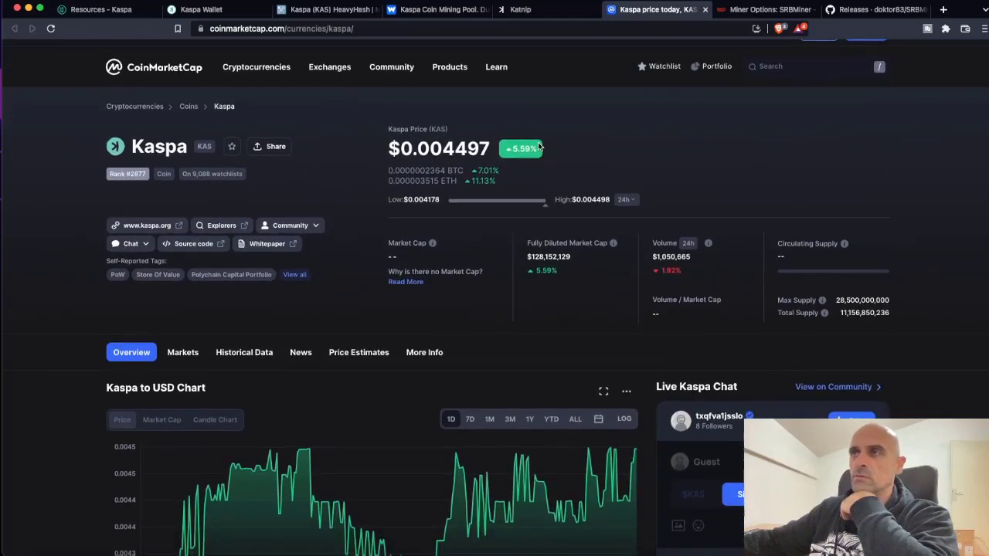
pyautogui.scroll(-3, 554, 193)
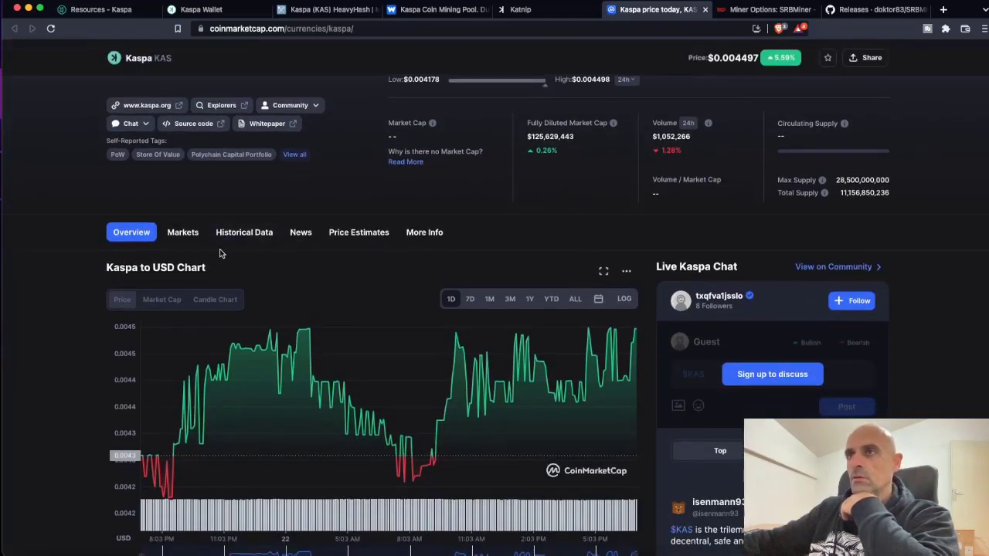
pyautogui.click(194, 233)
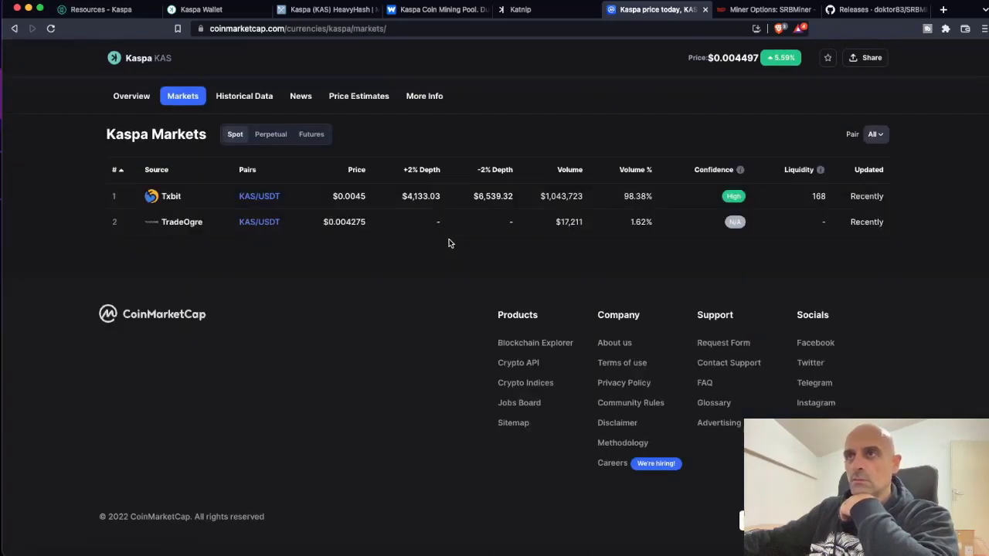
pyautogui.click(246, 99)
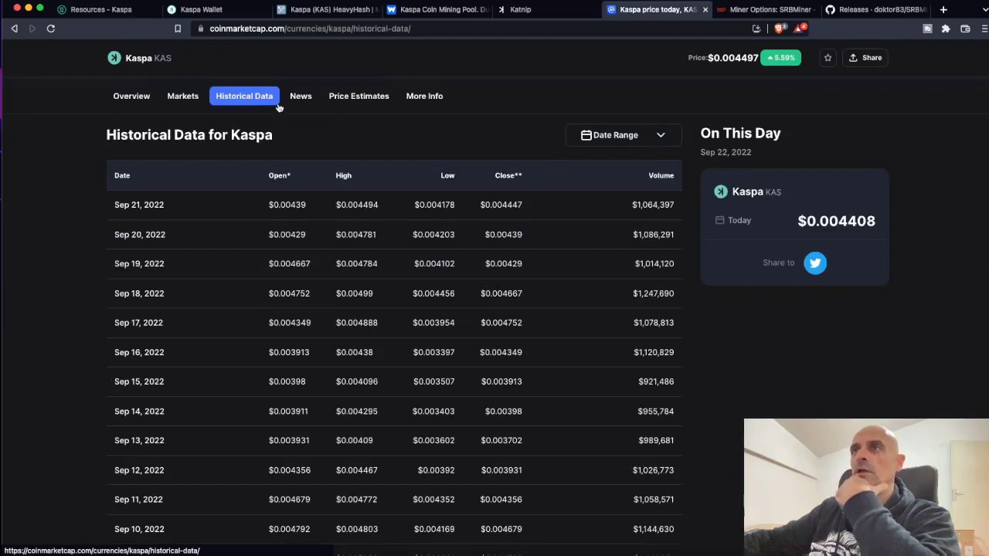
# Browse Kaspa's news, price estimates and additional information sections, and return to the coin's price overview chart
pyautogui.click(295, 99)
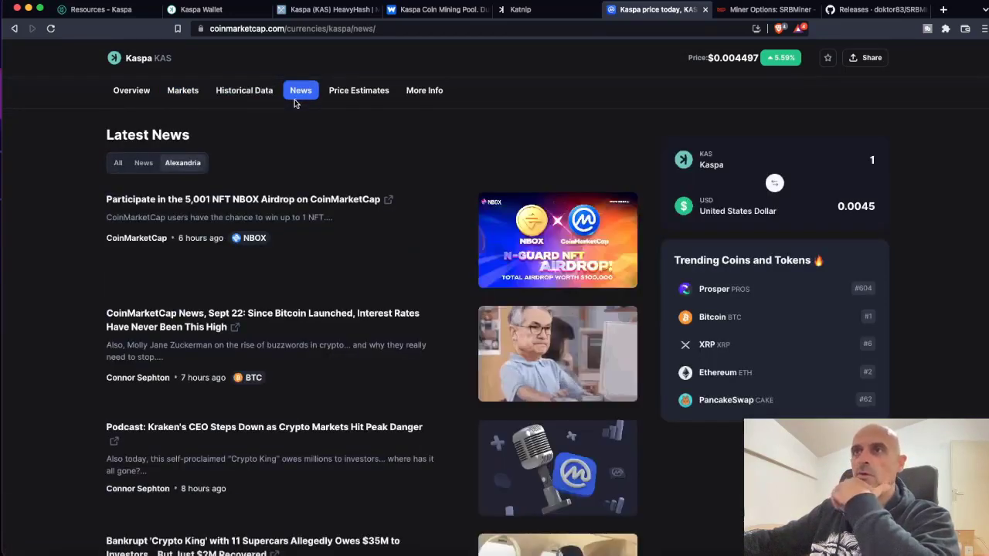
pyautogui.click(375, 92)
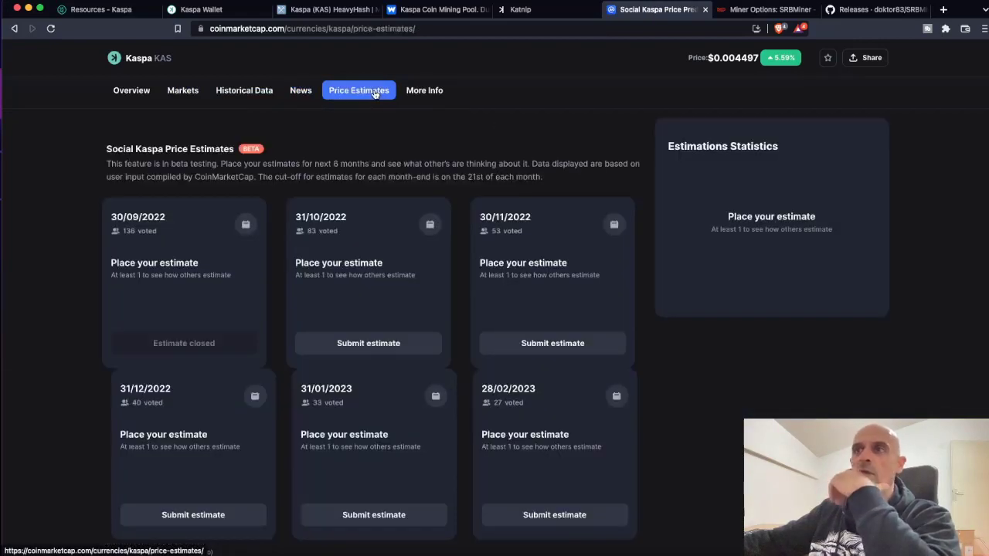
pyautogui.click(417, 91)
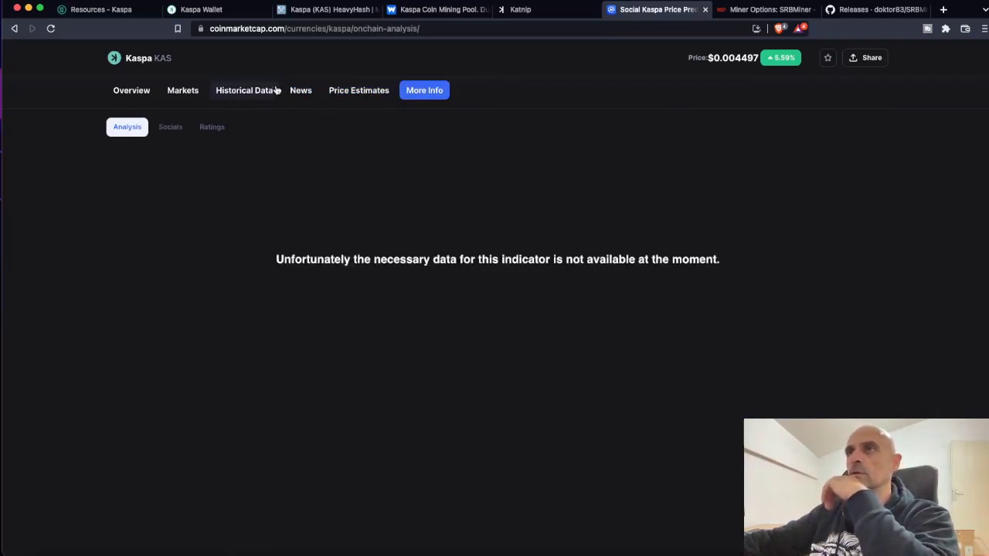
pyautogui.click(142, 93)
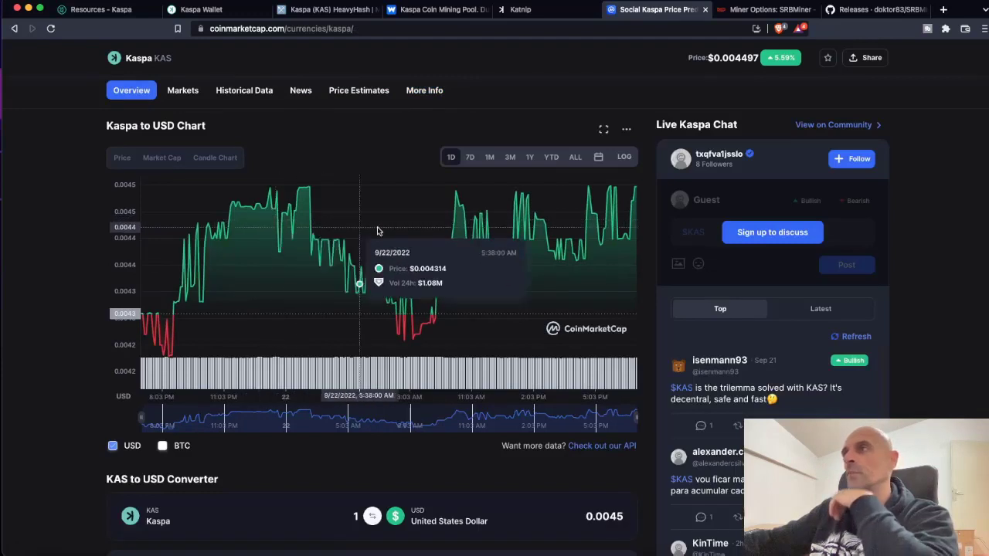